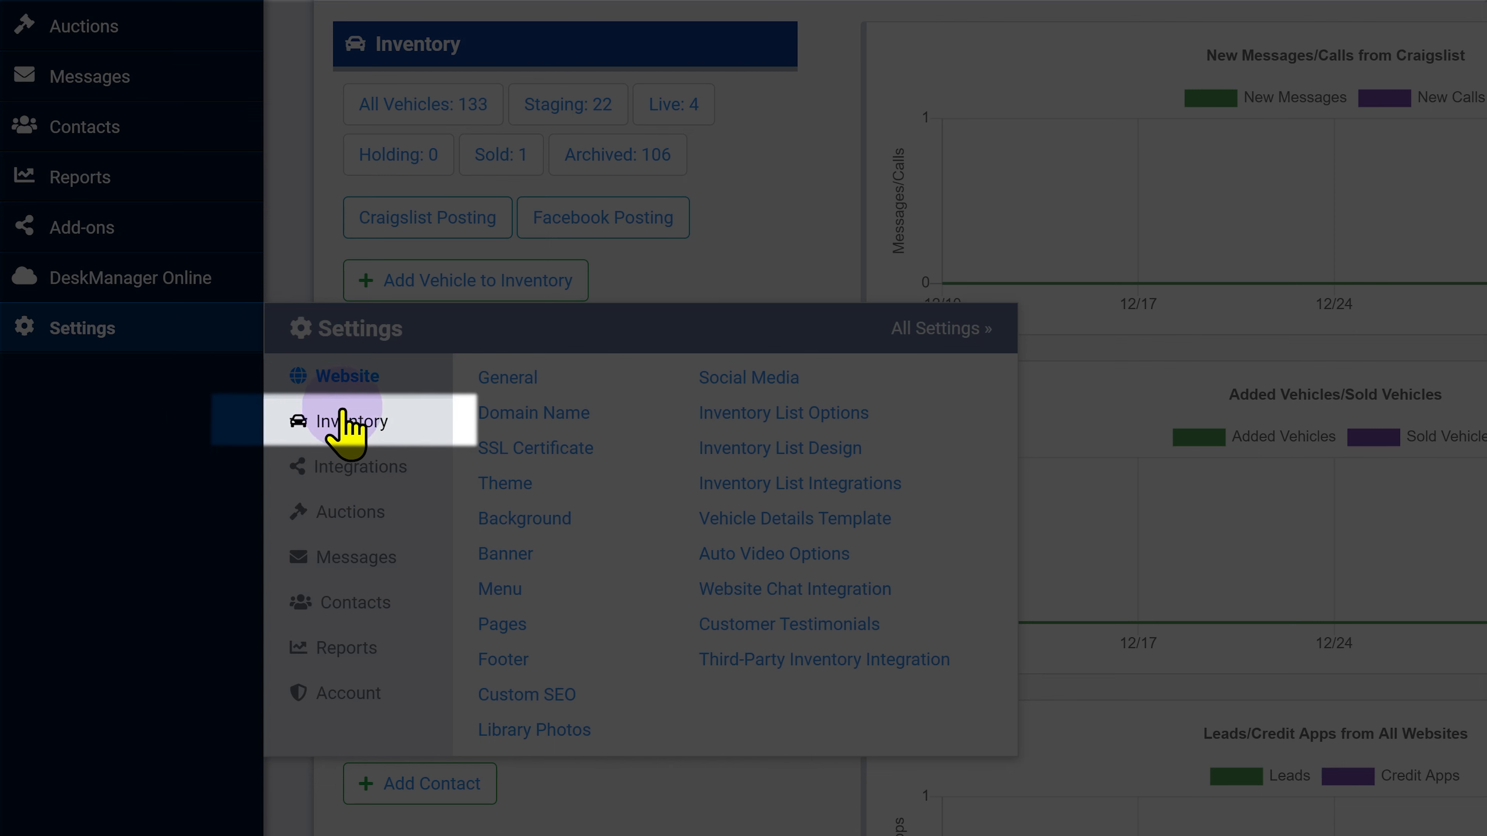
Go to Inventory > Vehicle Photos in the Settings flyout.
{"action": "left_click", "coordinate": [342, 411]}
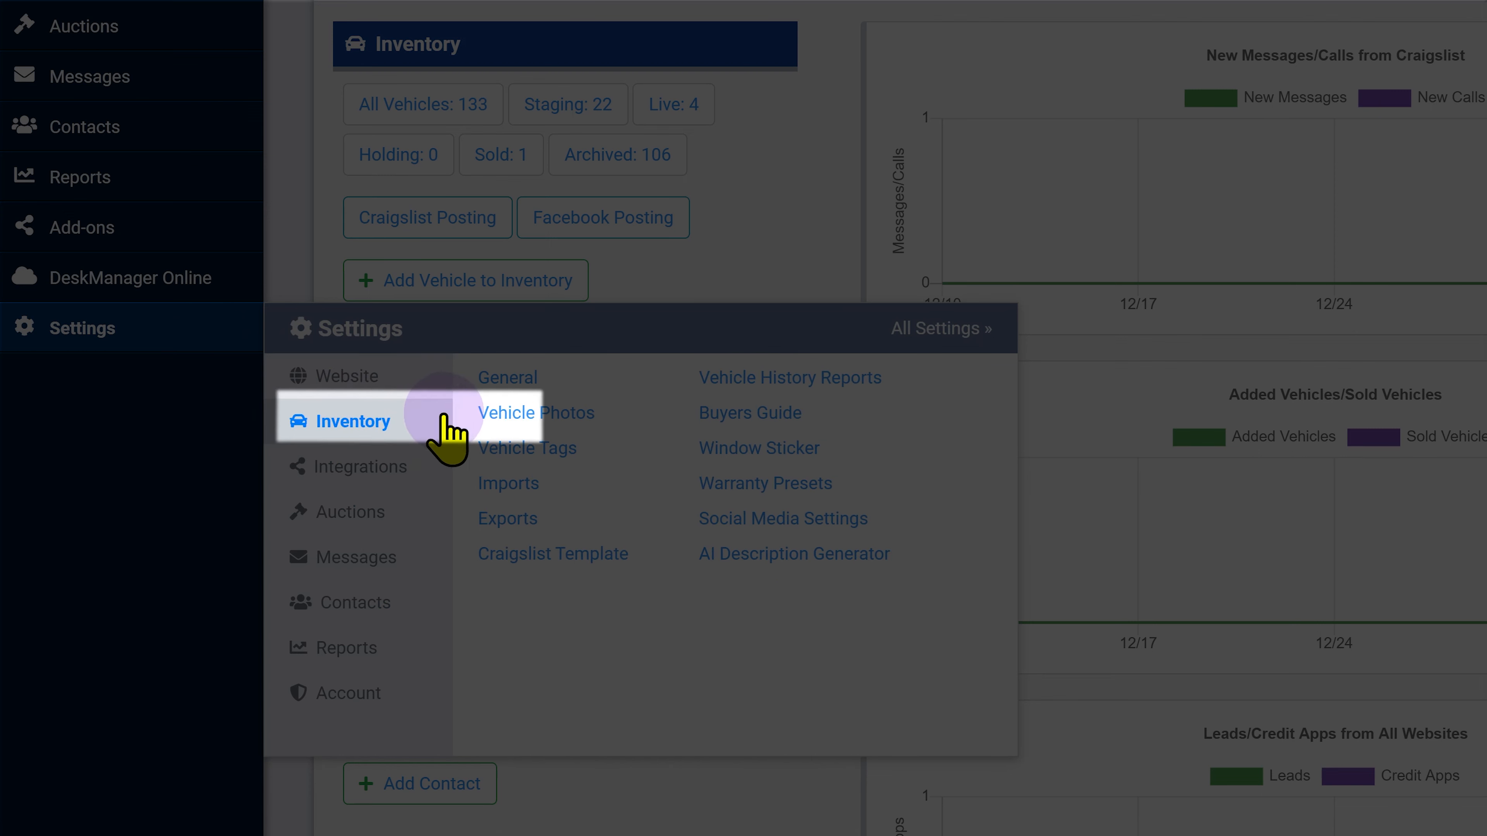
{"action": "left_click", "coordinate": [514, 414]}
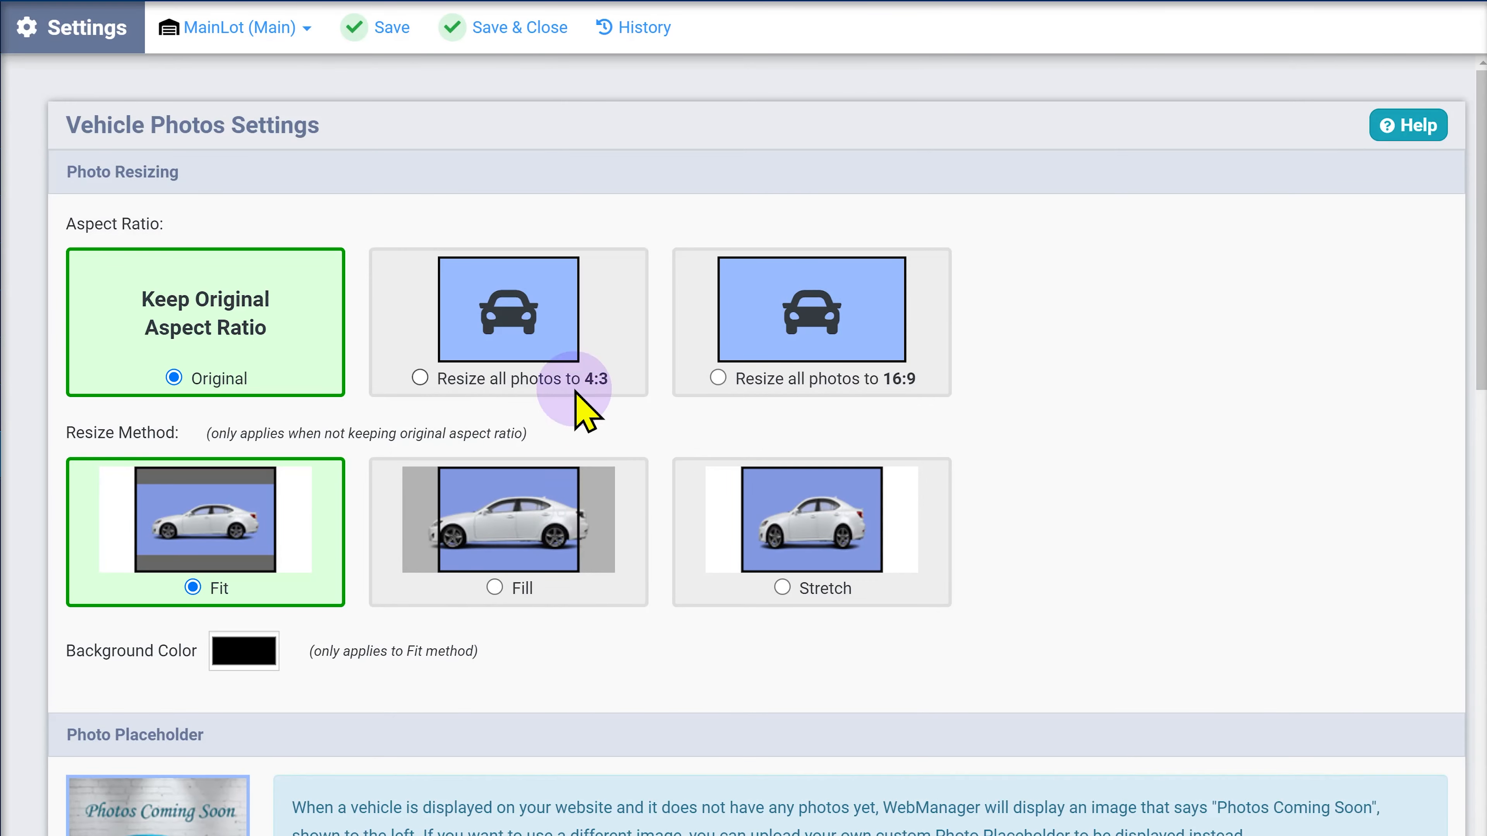
Choose 'Resize all photos to 4:3' as the photo aspect ratio.
{"action": "left_click", "coordinate": [561, 330]}
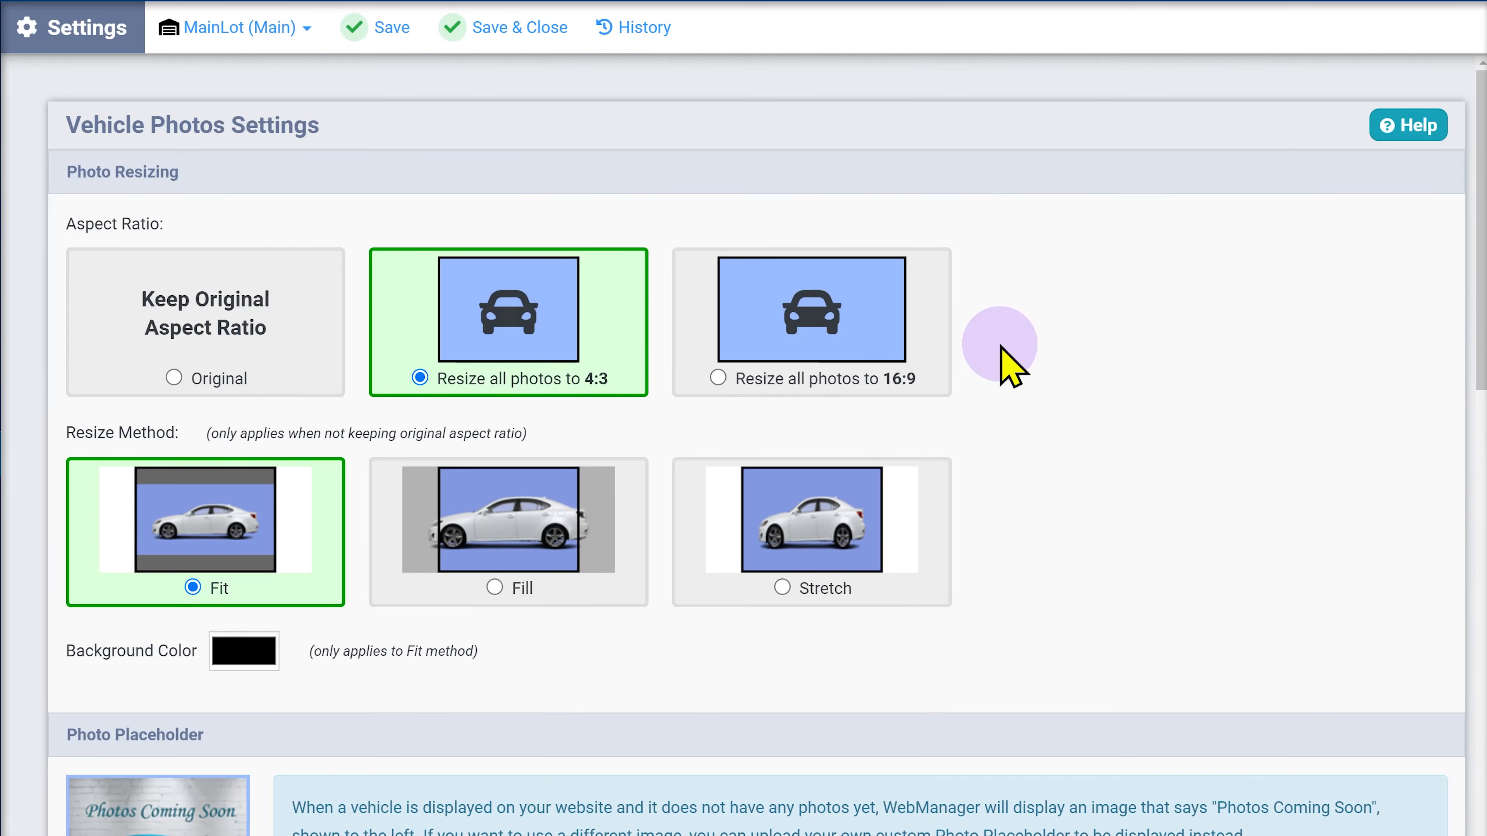
Scroll down the settings page to the Photo Watermark section.
{"action": "left_click_drag", "start_coordinate": [1480, 296], "coordinate": [1481, 413]}
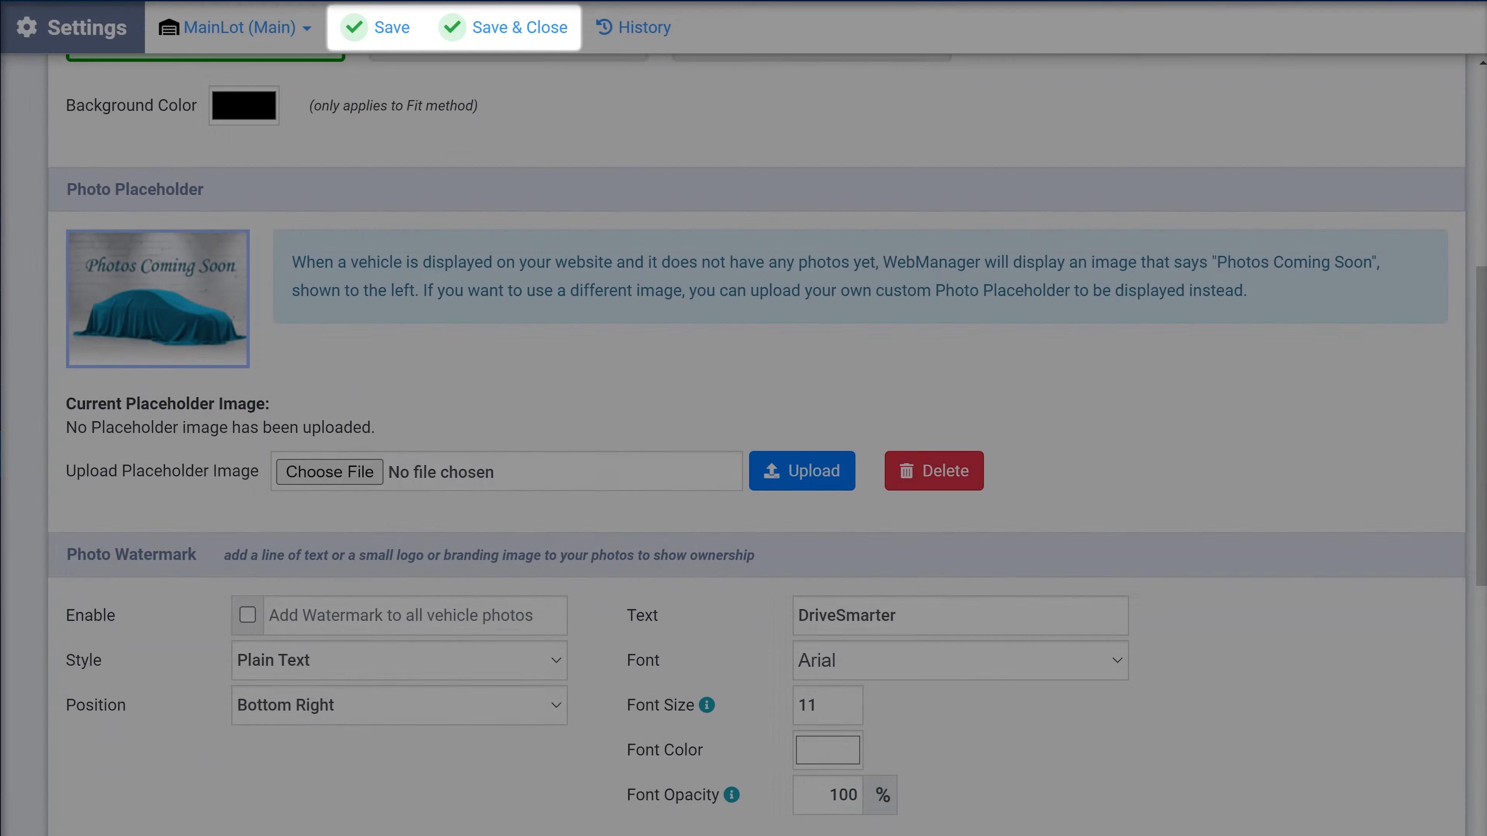
{"action": "left_click_drag", "start_coordinate": [1481, 479], "coordinate": [1482, 586]}
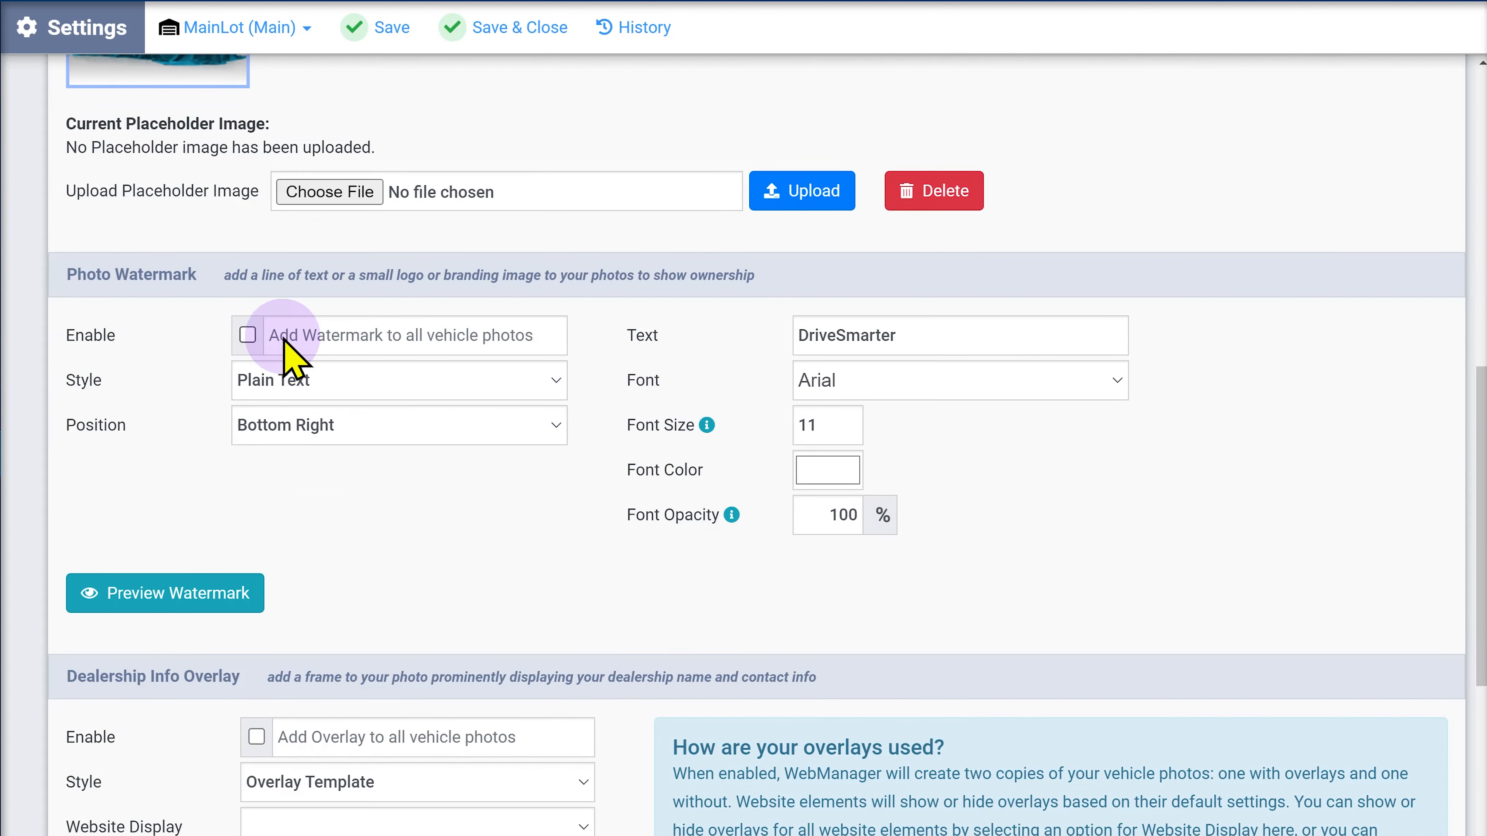
Enable the watermark on all vehicle photos and preview the DriveSmarter text.
{"action": "left_click", "coordinate": [247, 336]}
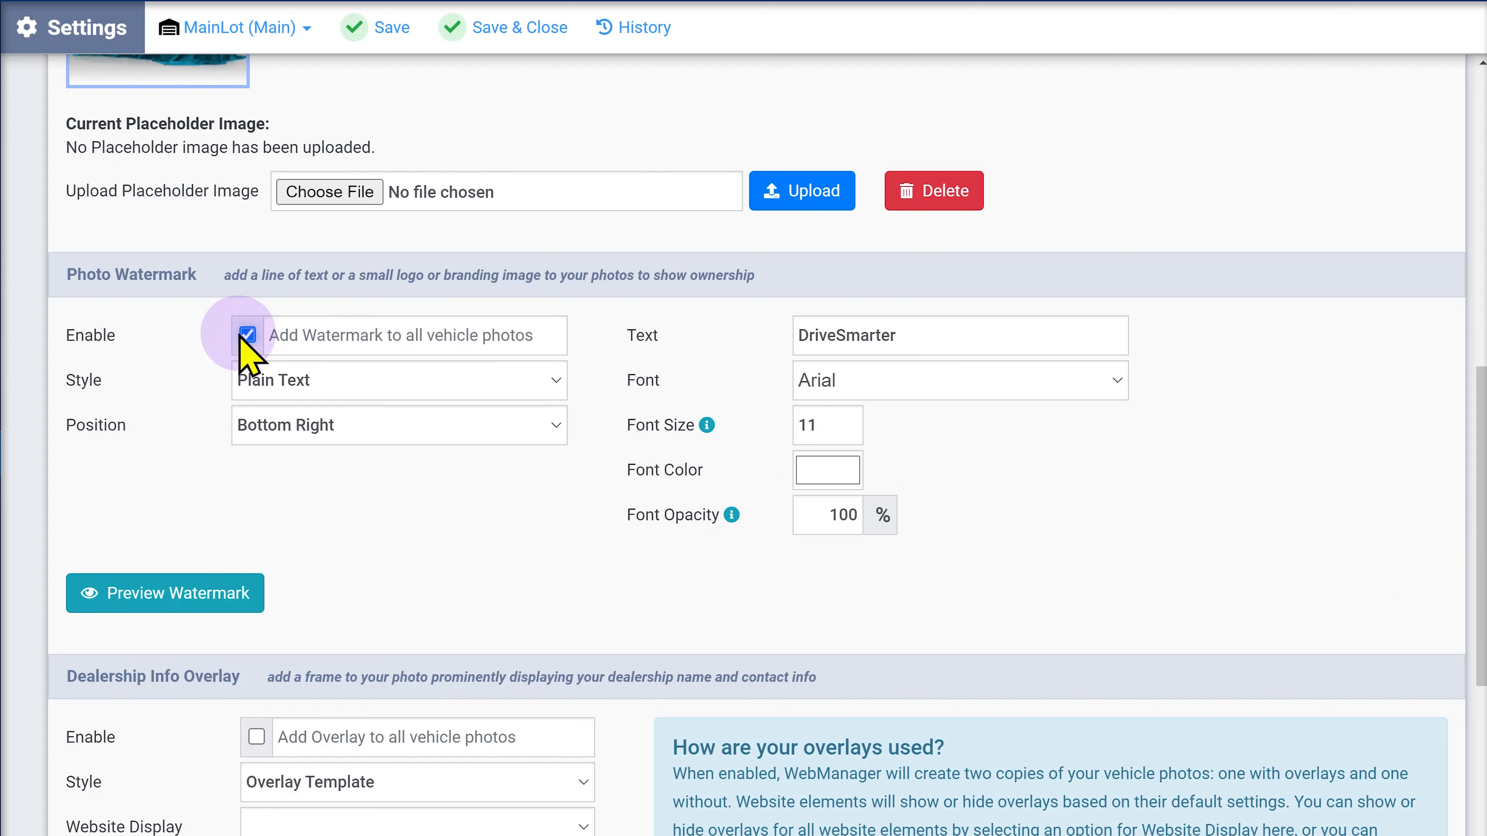
{"action": "left_click", "coordinate": [165, 597]}
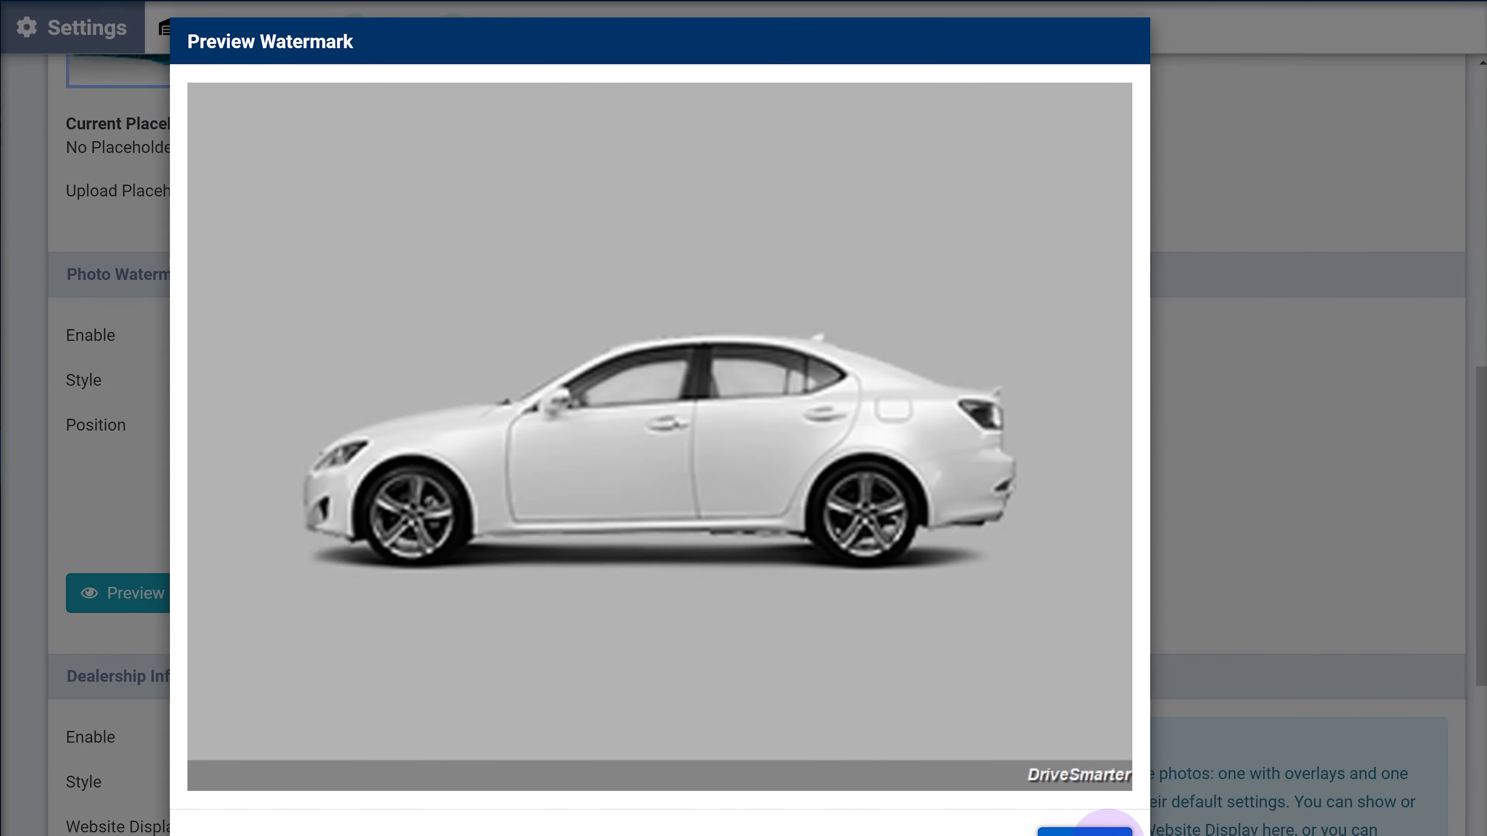
{"action": "left_click", "coordinate": [1089, 831]}
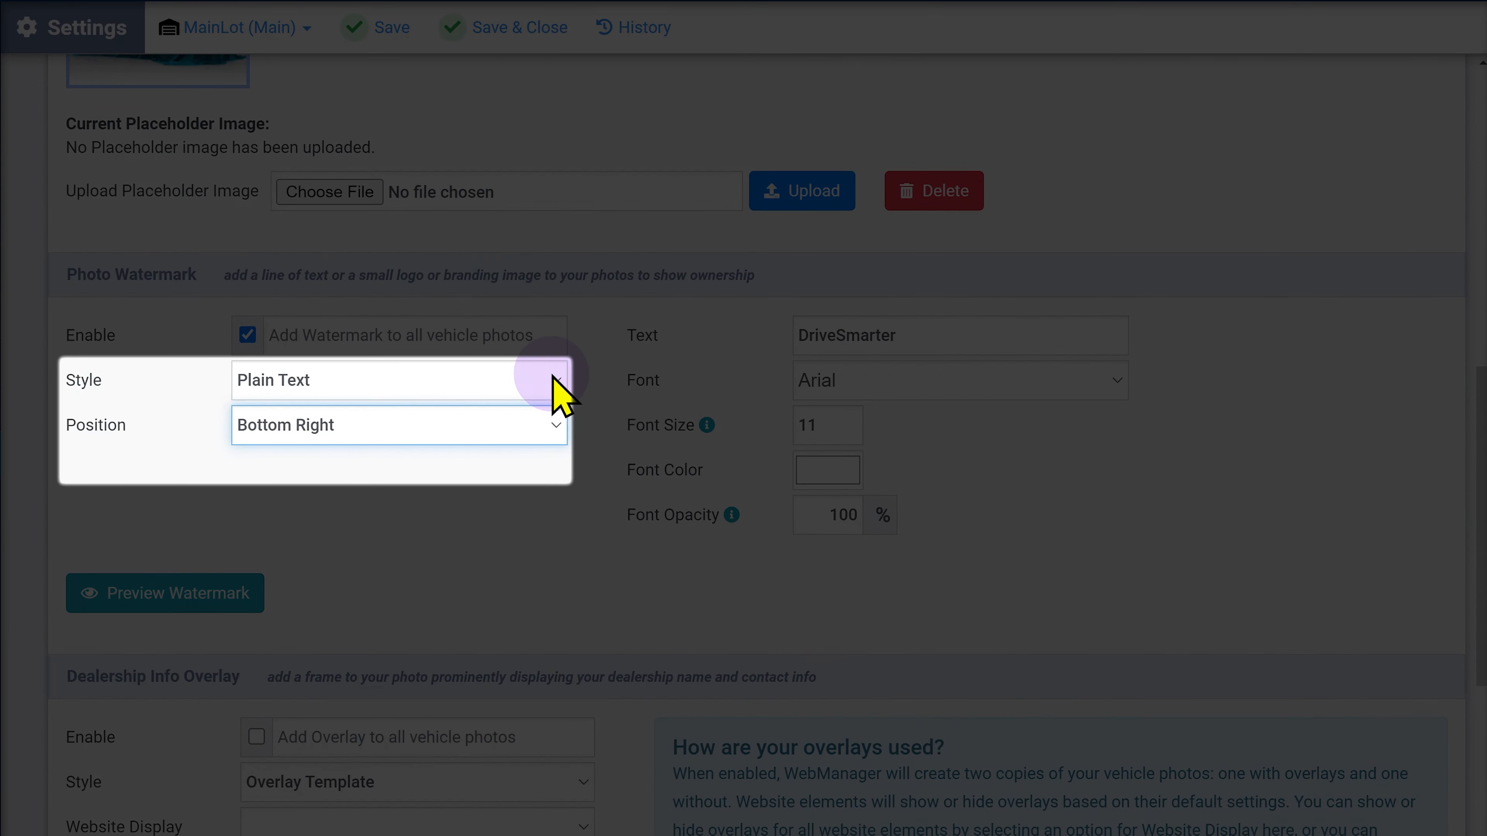
Set the watermark style to Plain Text with Background, keeping position Bottom Right.
{"action": "left_click", "coordinate": [552, 375]}
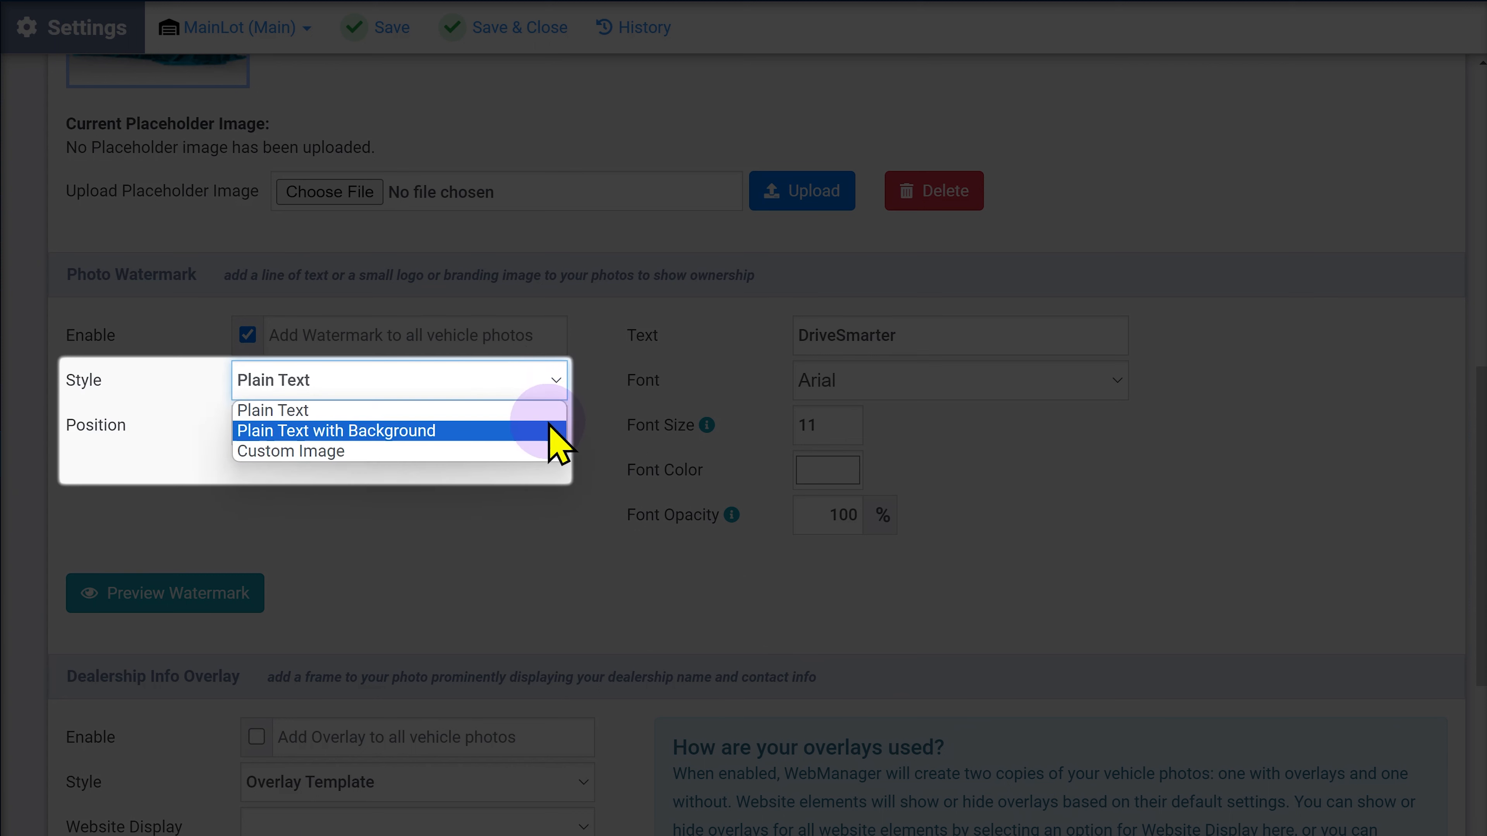
{"action": "left_click", "coordinate": [547, 432]}
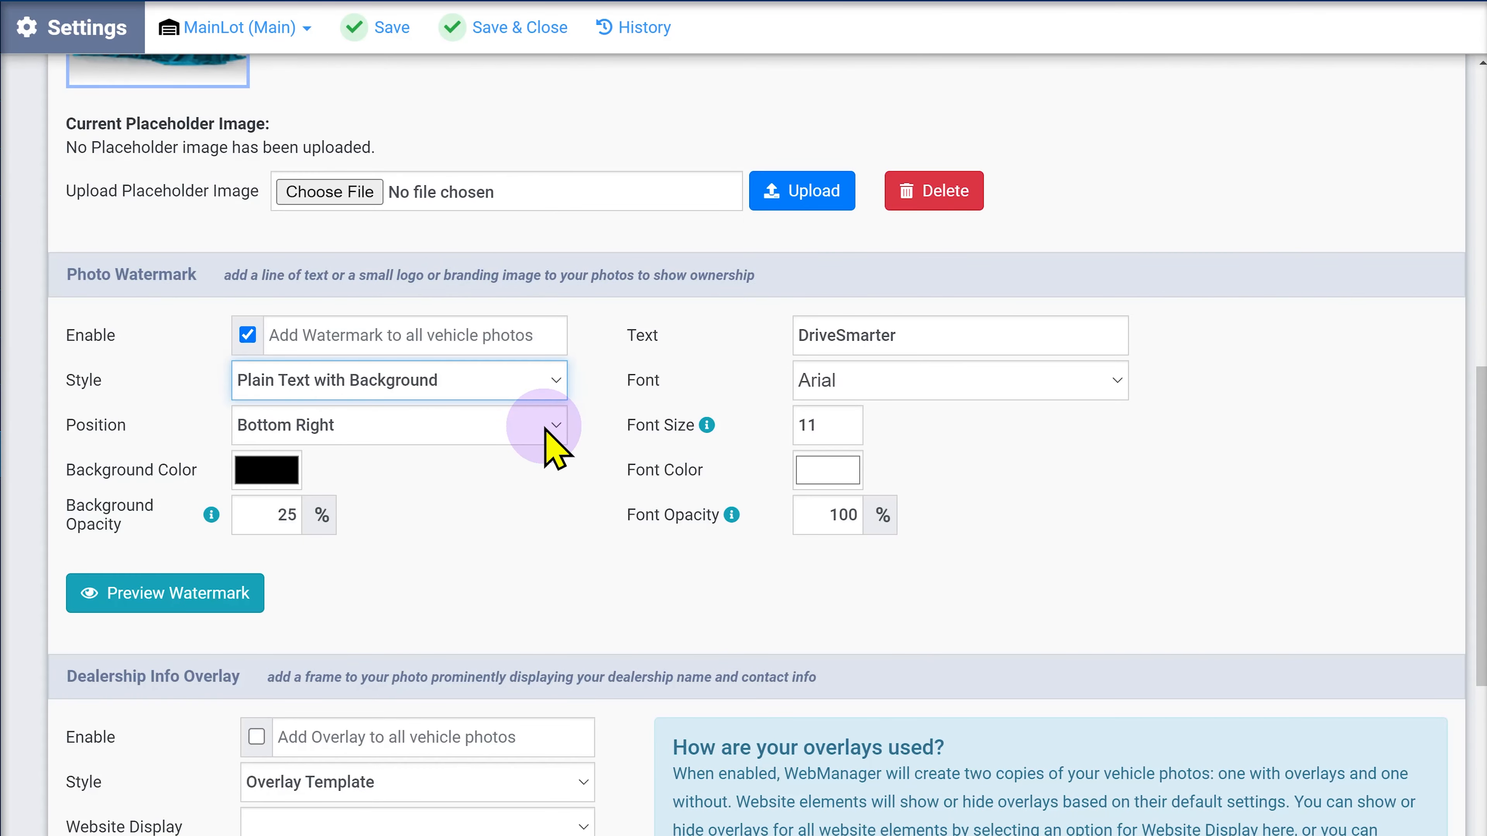
{"action": "left_click", "coordinate": [546, 431]}
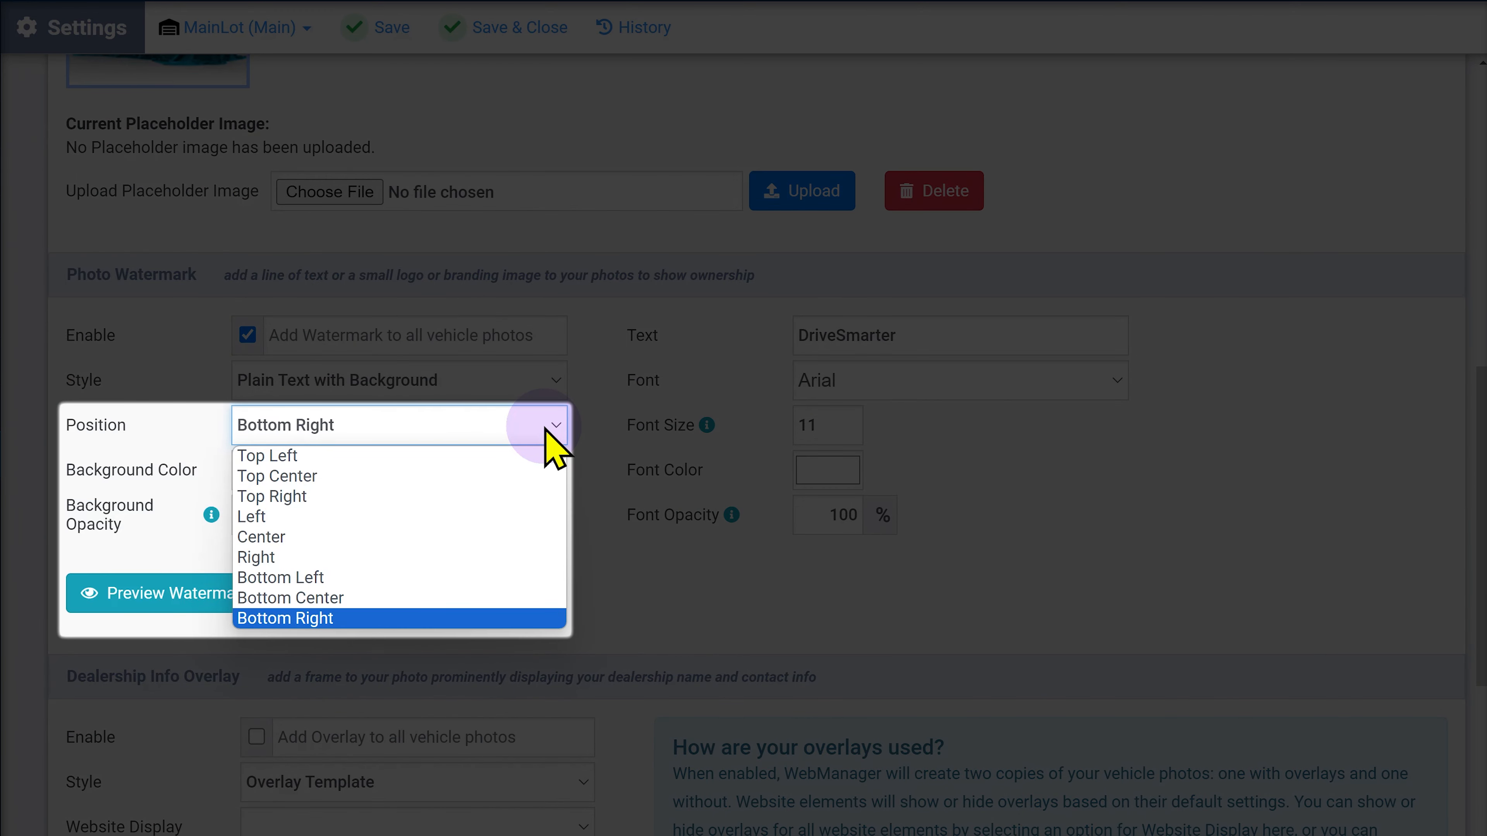
{"action": "left_click", "coordinate": [519, 622]}
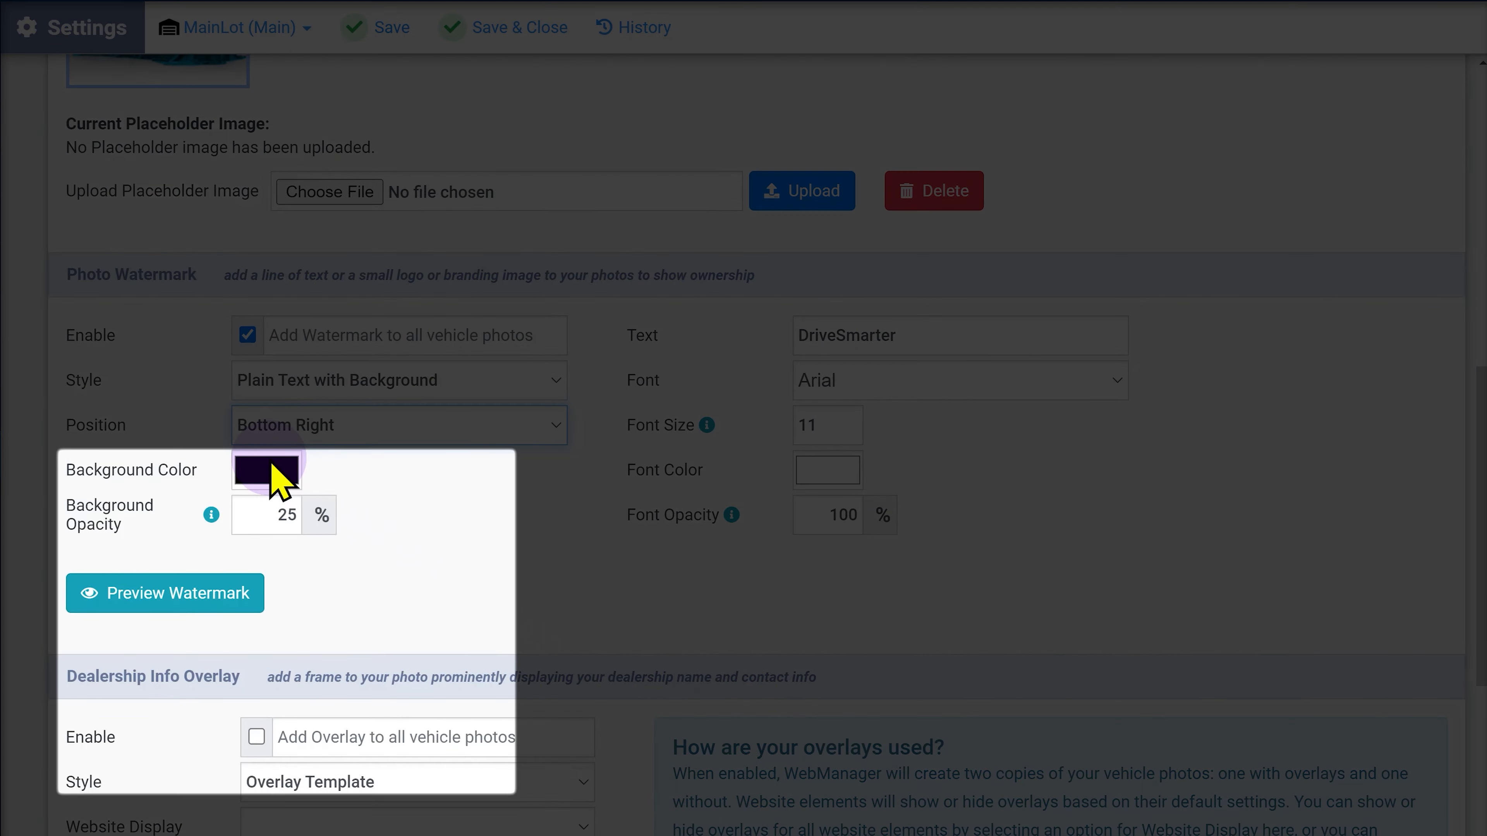
Change the watermark background colour from #000000 to hex 112244.
{"action": "left_click", "coordinate": [275, 474]}
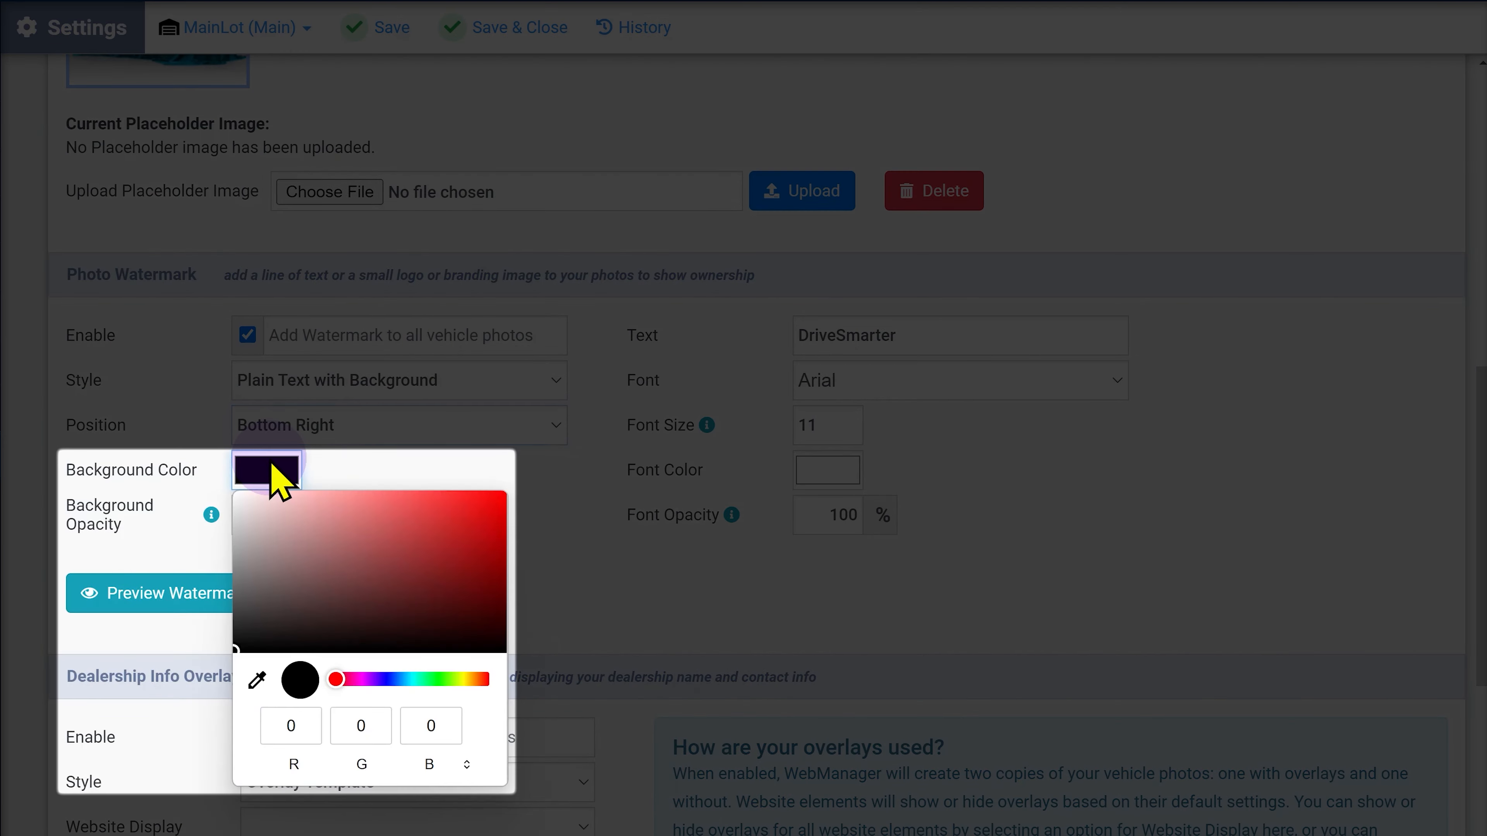
{"action": "left_click", "coordinate": [467, 765]}
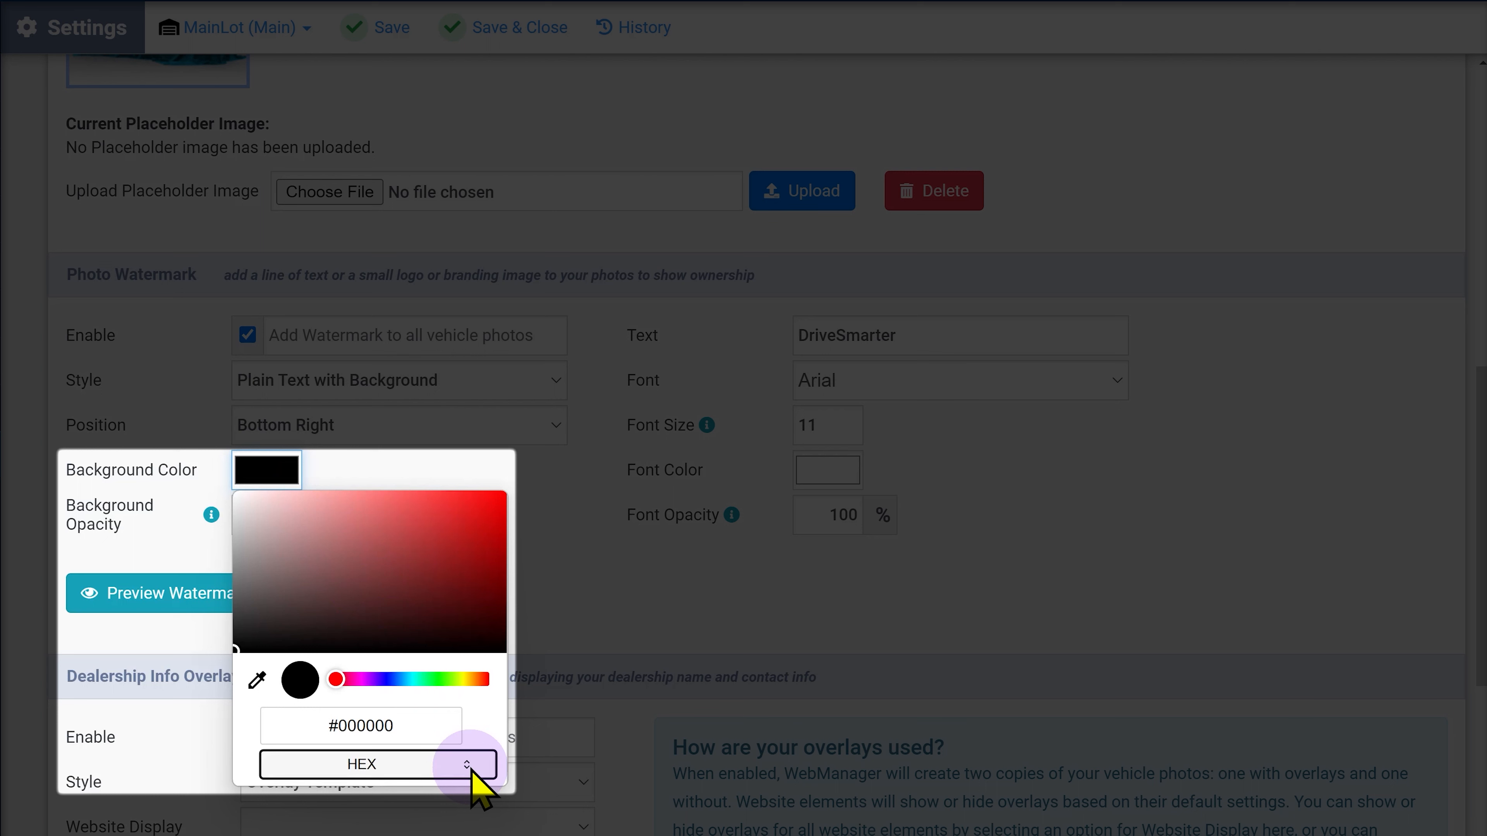
{"action": "left_click", "coordinate": [428, 727]}
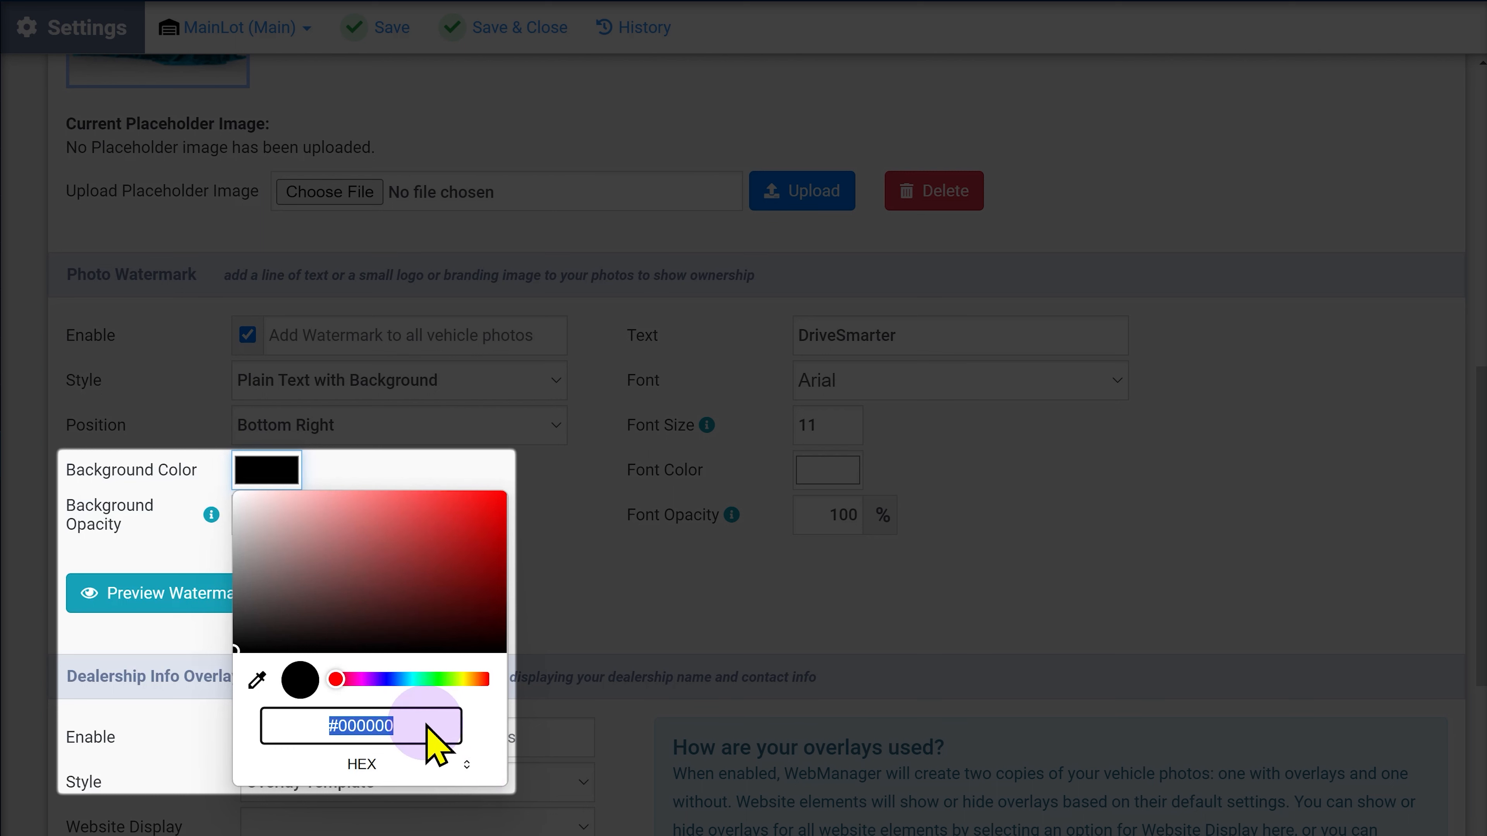
{"action": "type", "text": "112244"}
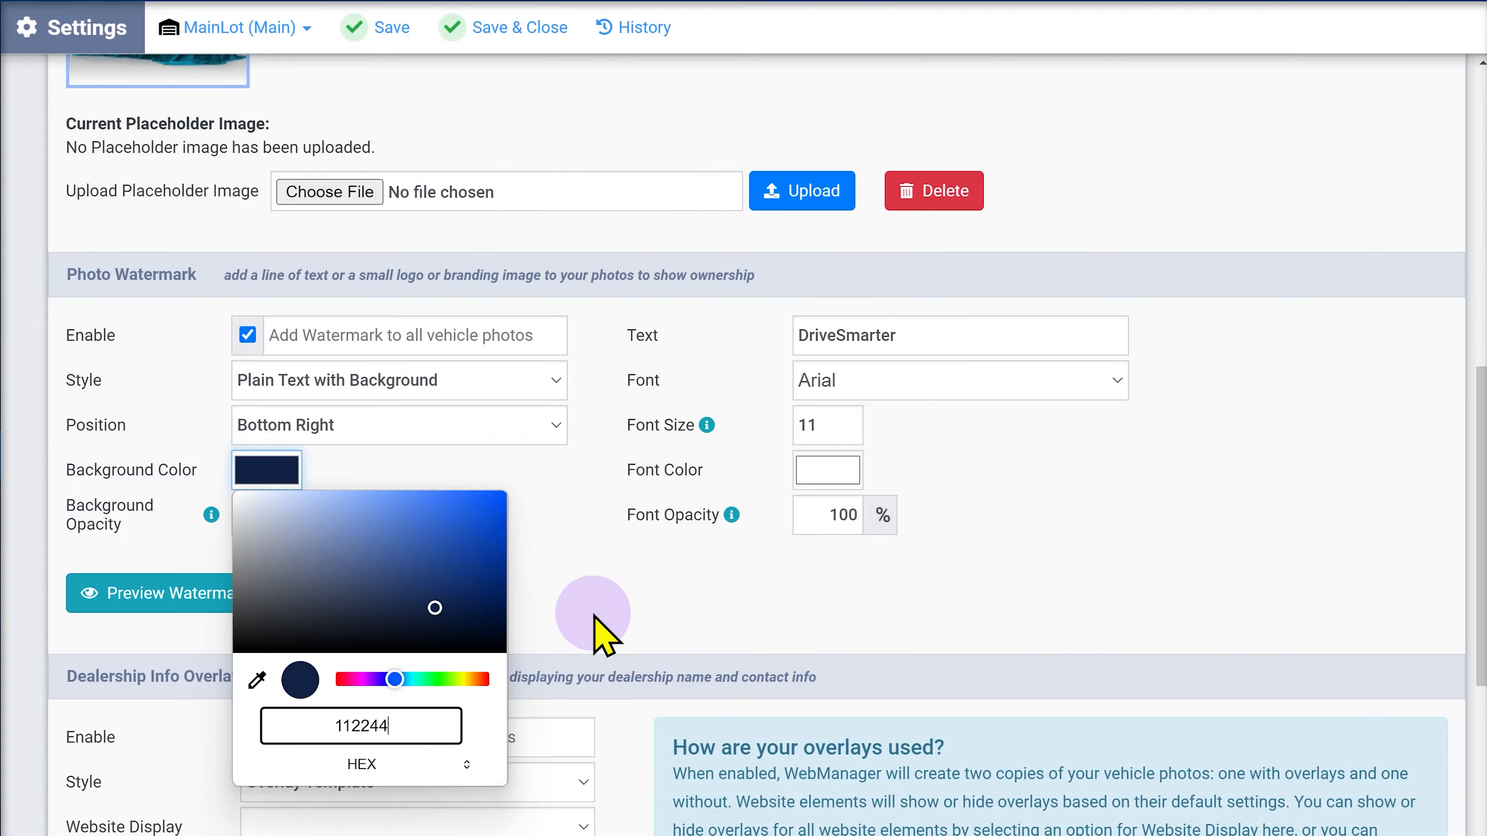
{"action": "left_click", "coordinate": [592, 614]}
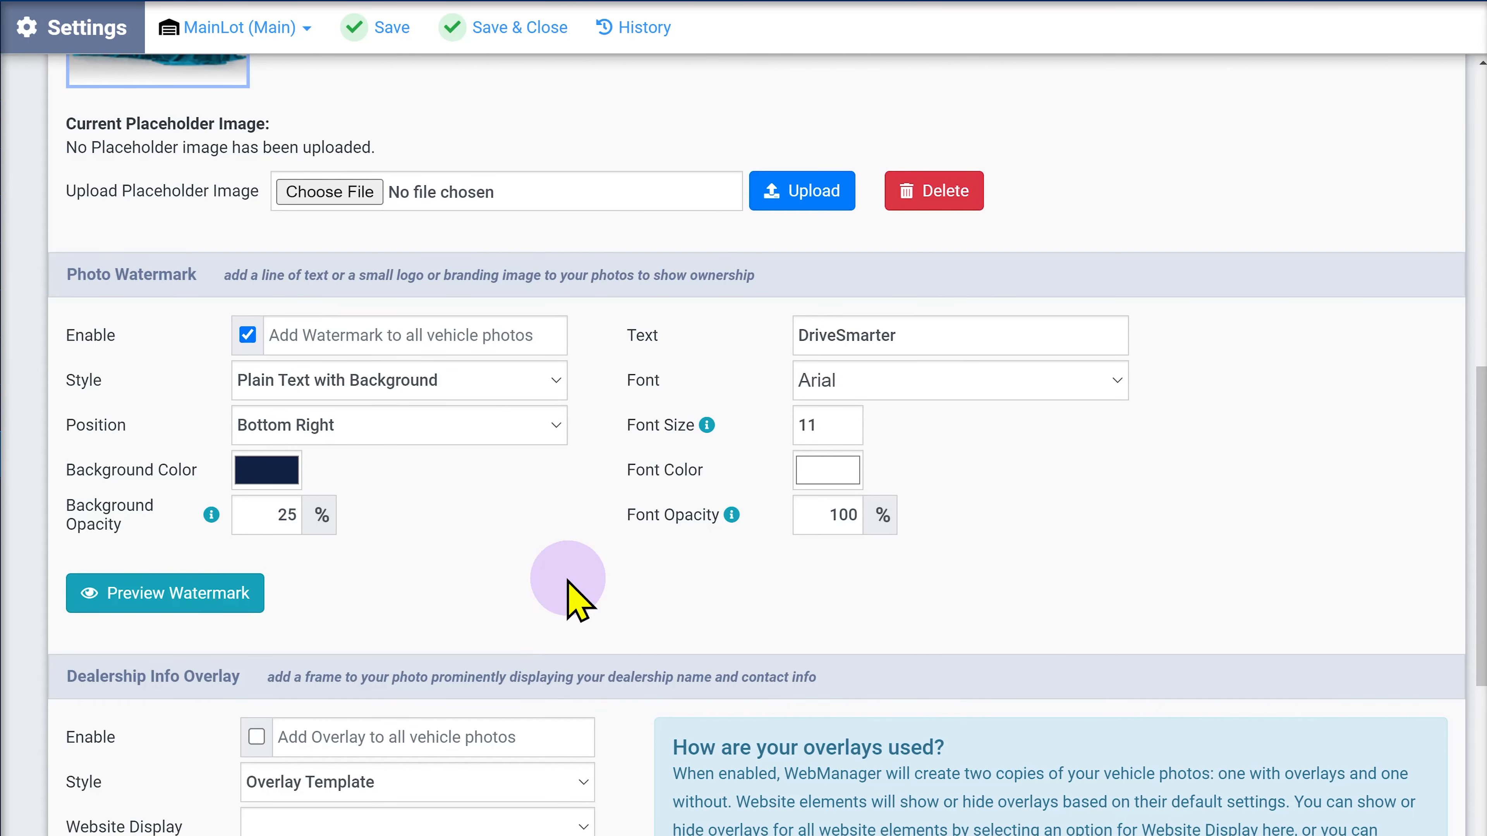
{"action": "left_click", "coordinate": [831, 427]}
Change the watermark font size from 11 to 16.
{"action": "key", "text": "BackSpace"}
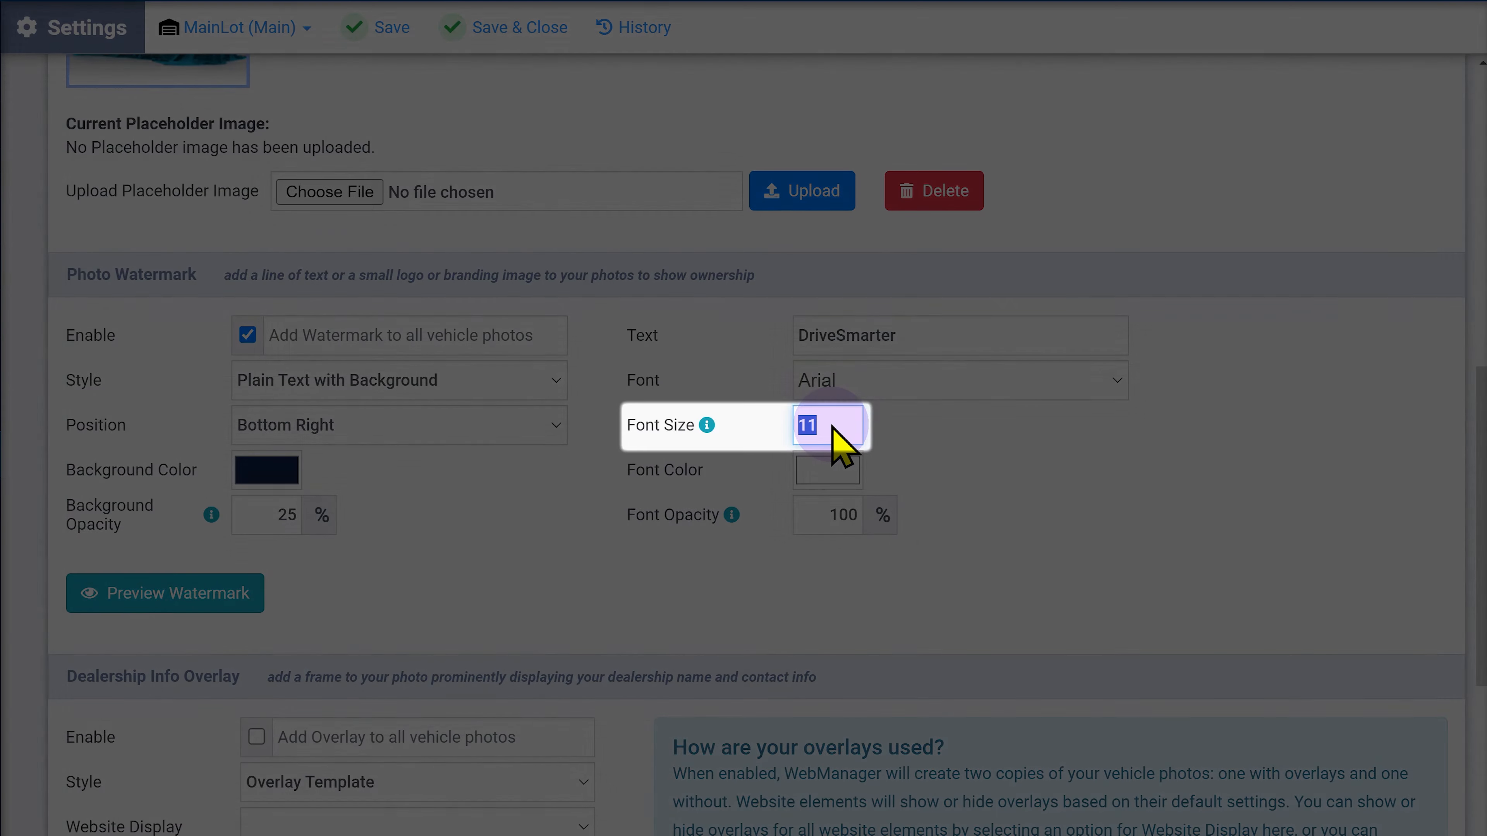
{"action": "type", "text": "6"}
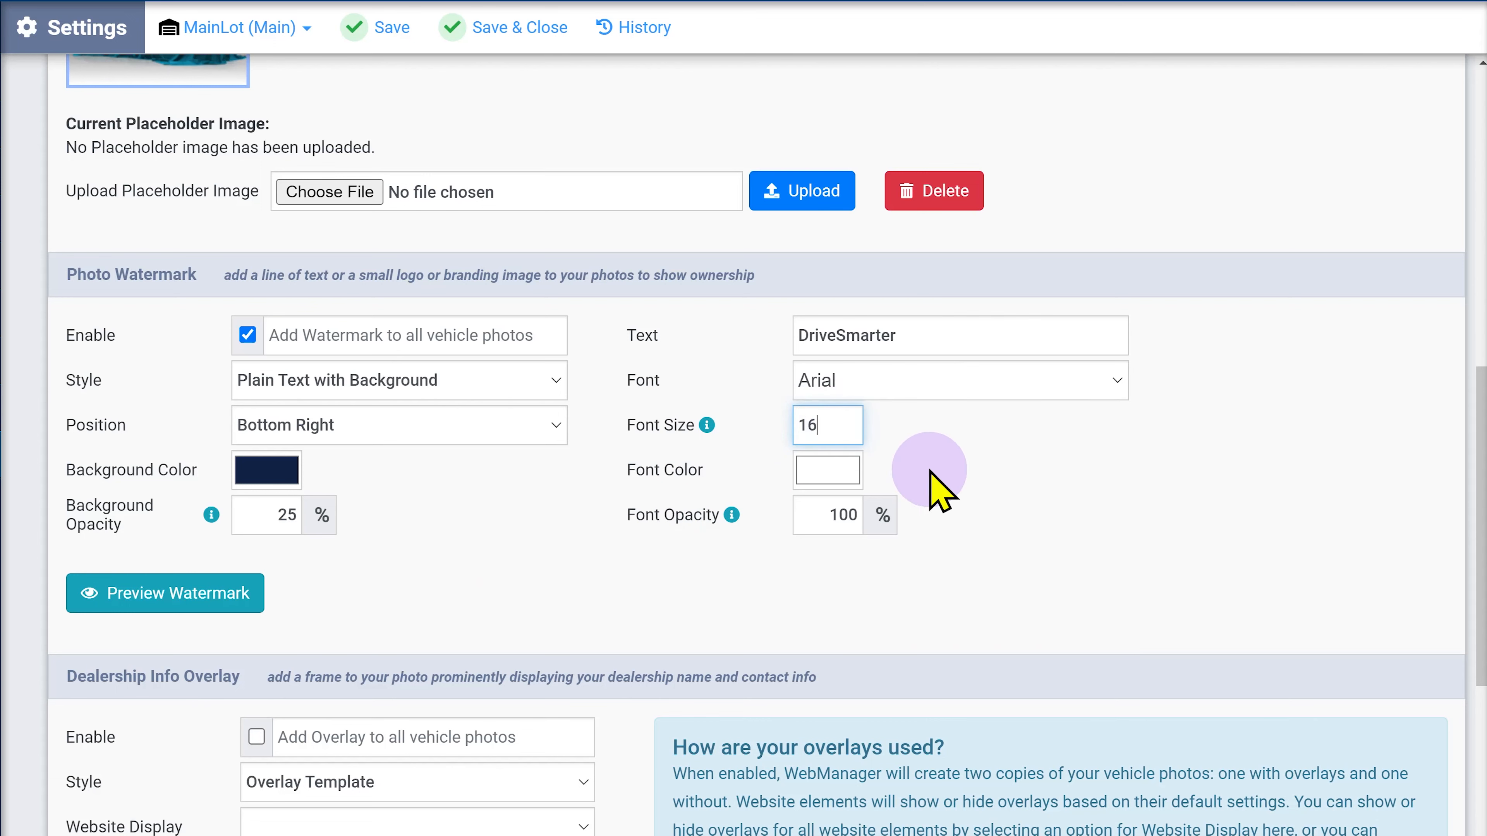
{"action": "left_click", "coordinate": [989, 496]}
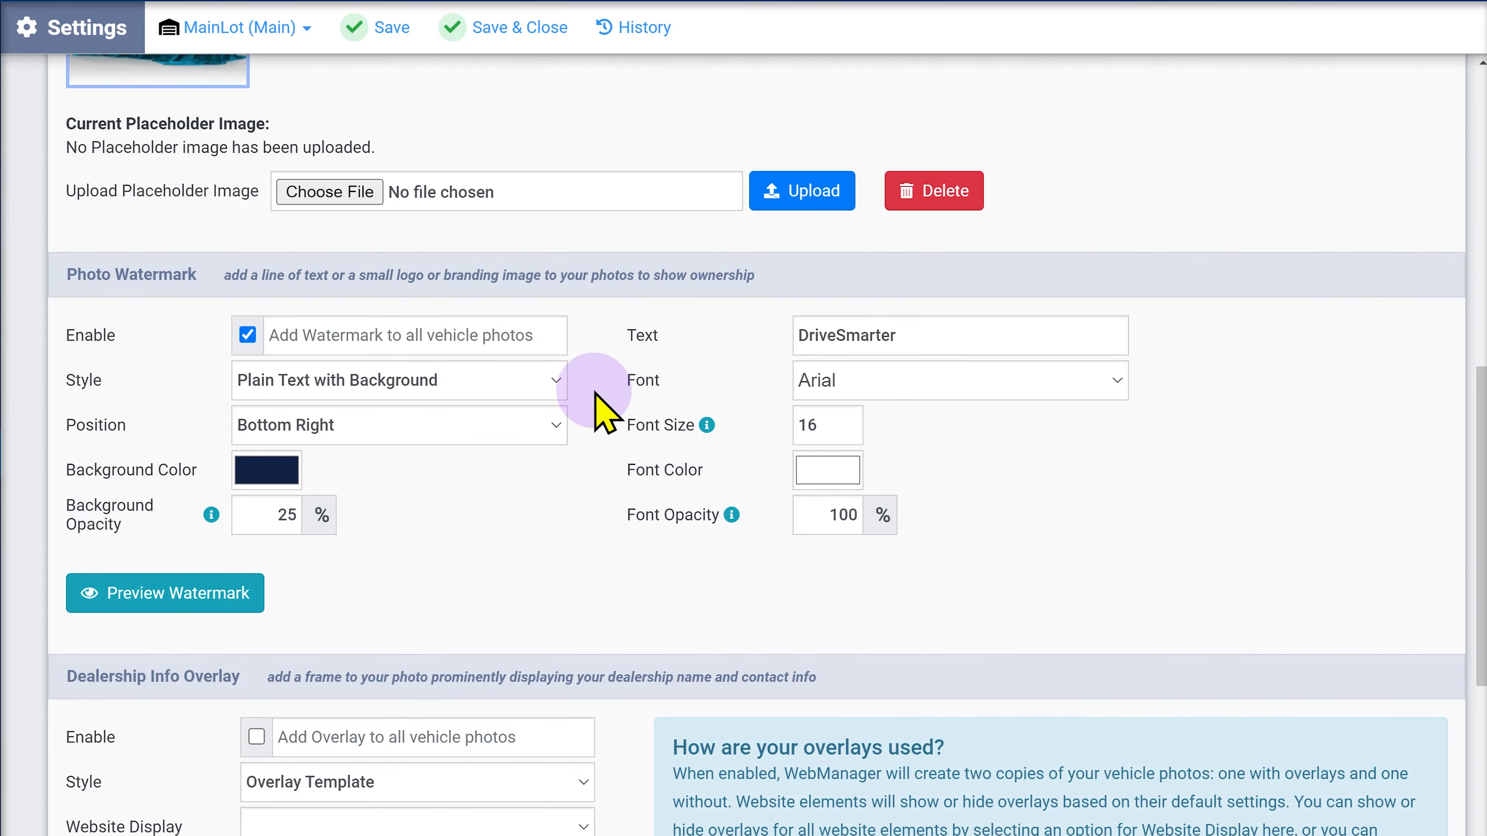
Pick Custom Image from the Photo Watermark Style dropdown.
{"action": "left_click", "coordinate": [557, 381]}
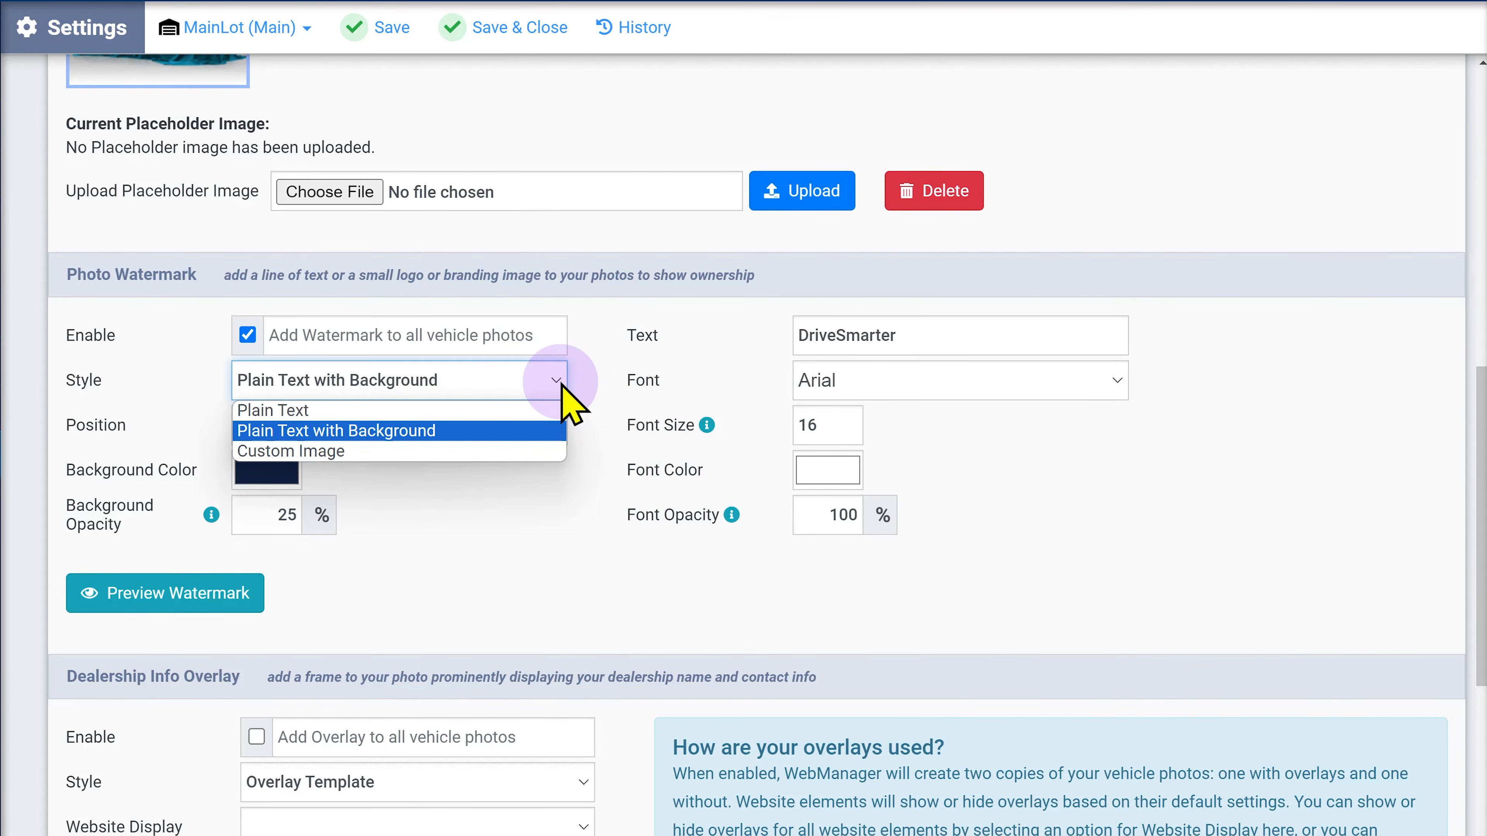
{"action": "left_click", "coordinate": [533, 449]}
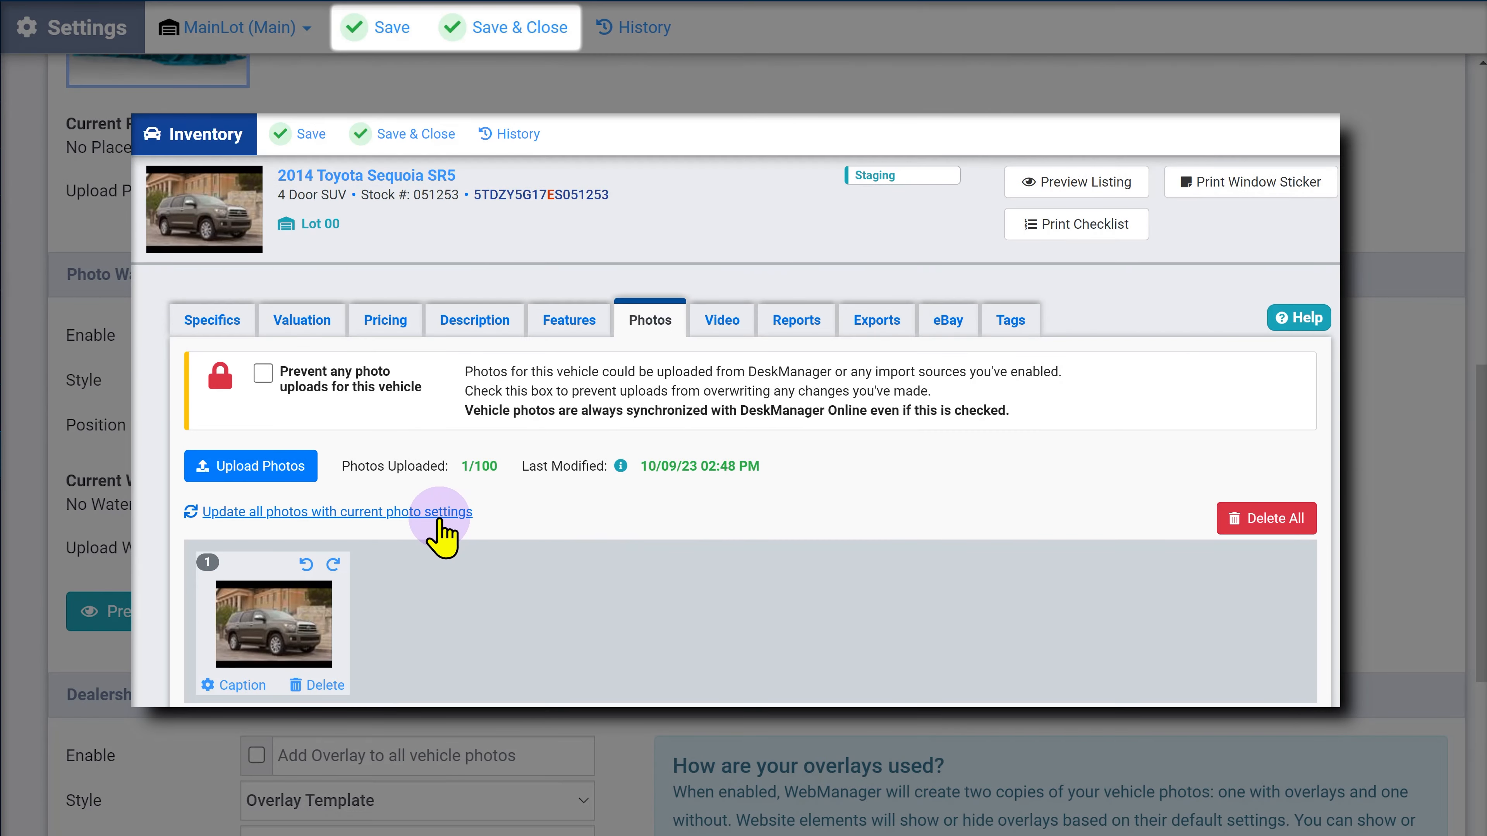
Update the Sequoia's photos with current settings, then scroll to Dealership Info Overlay.
{"action": "left_click", "coordinate": [439, 518]}
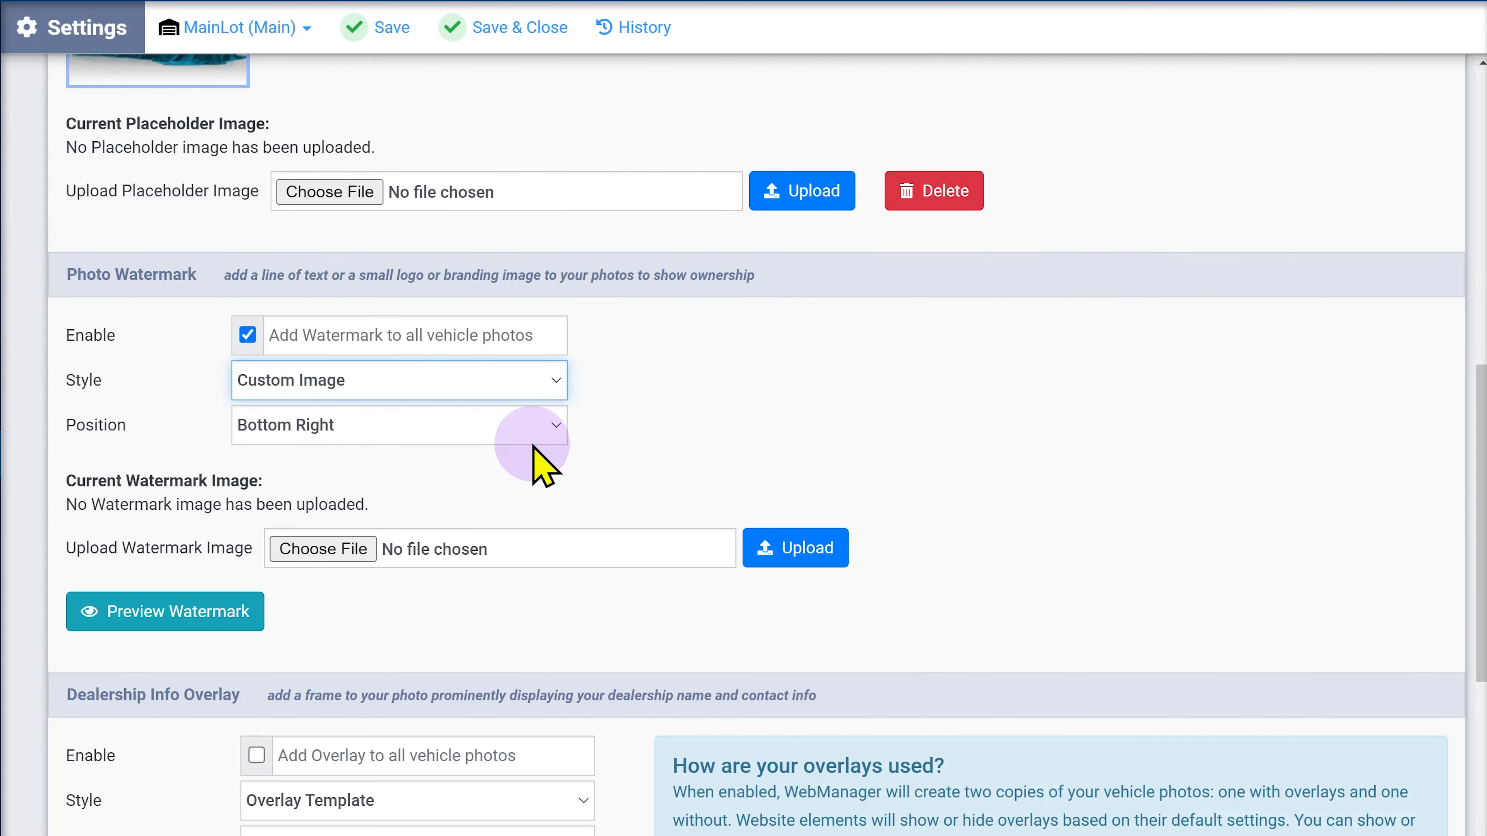
{"action": "left_click_drag", "start_coordinate": [1480, 443], "coordinate": [1477, 647]}
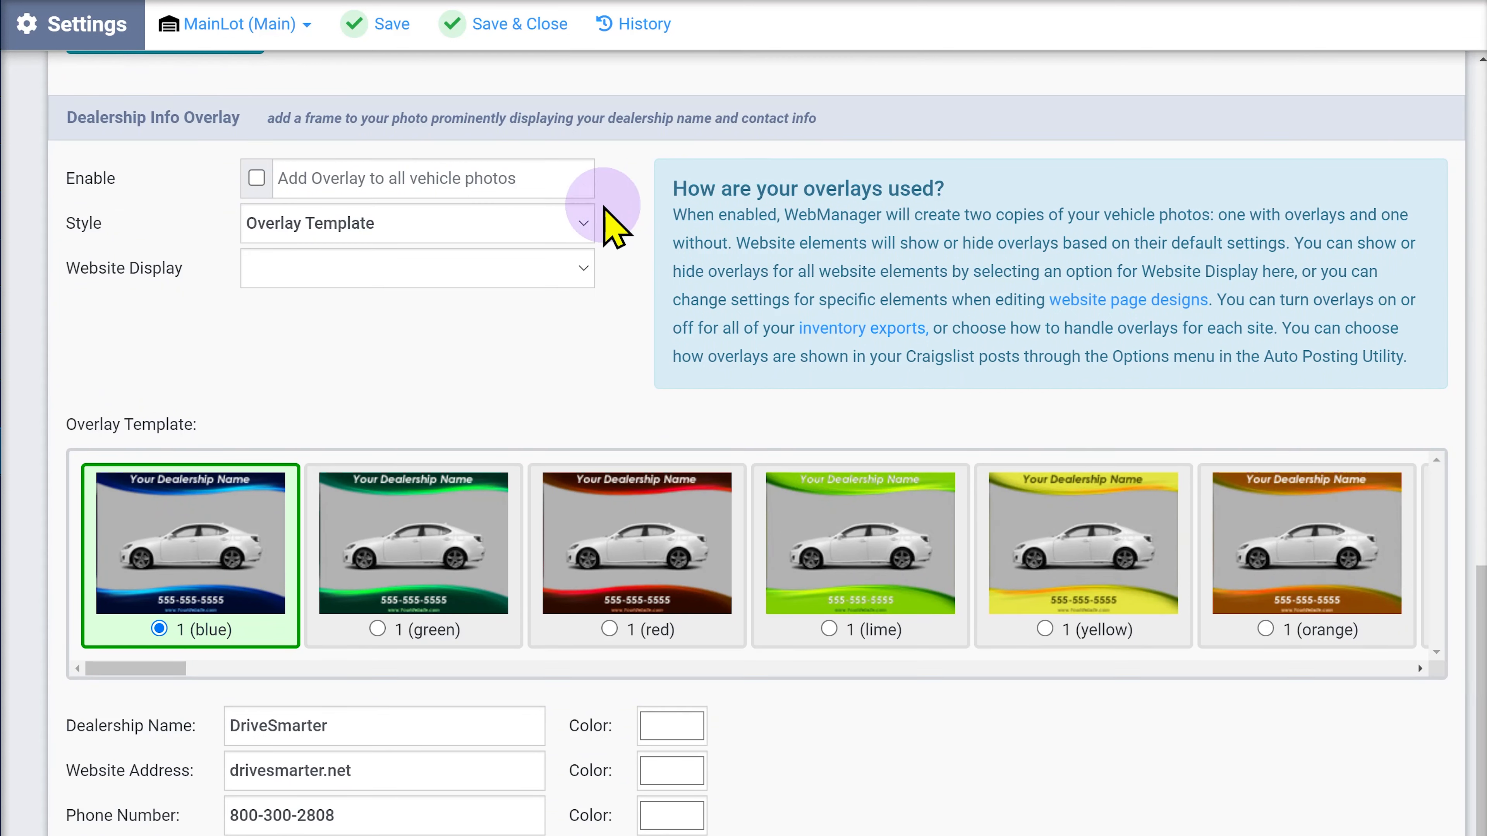
Switch the overlay style to Custom Image, then back to Overlay Template.
{"action": "left_click", "coordinate": [582, 225]}
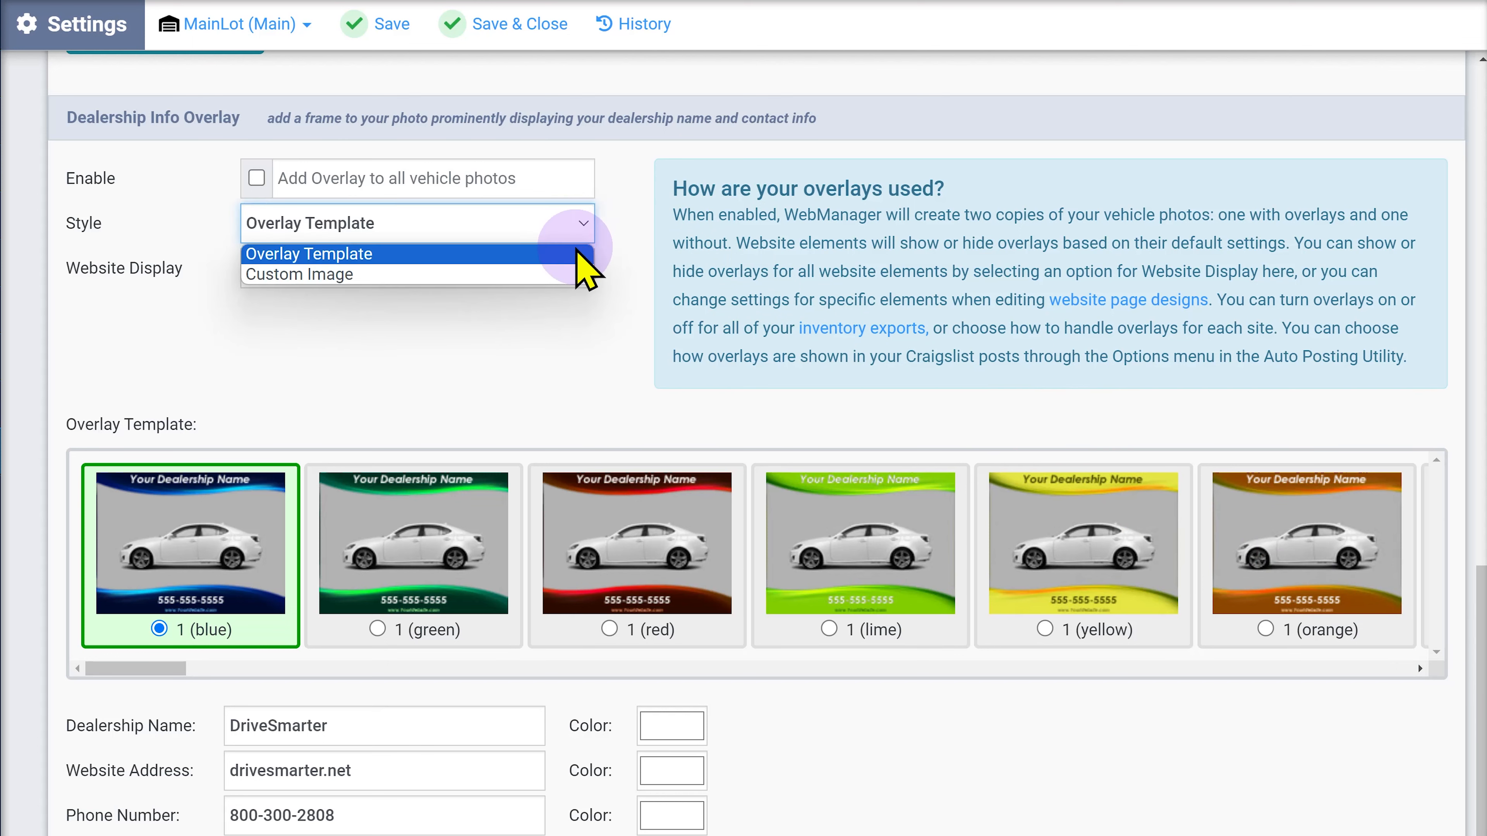
{"action": "left_click", "coordinate": [566, 275]}
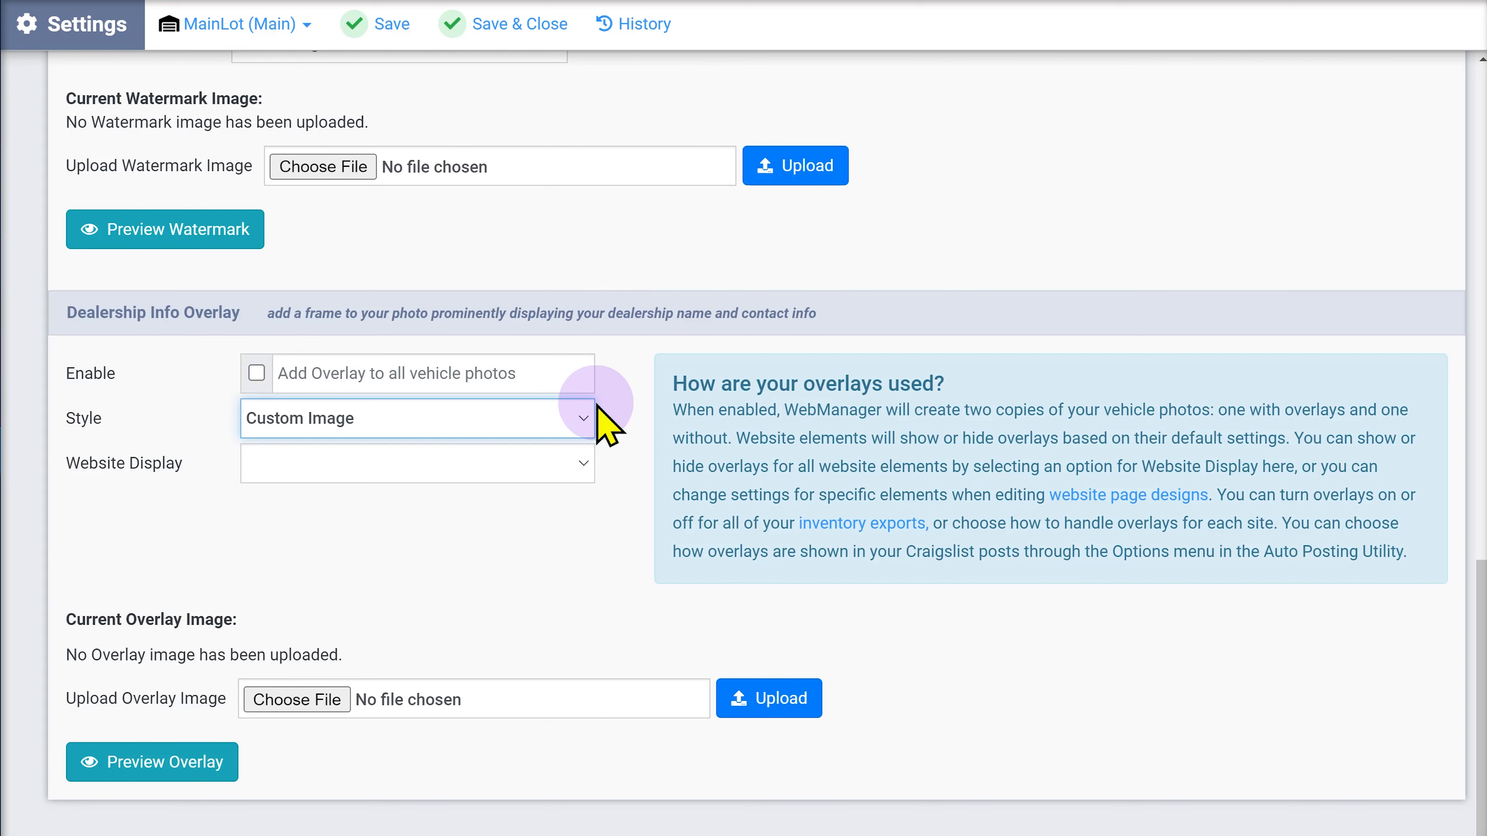
{"action": "left_click", "coordinate": [584, 418]}
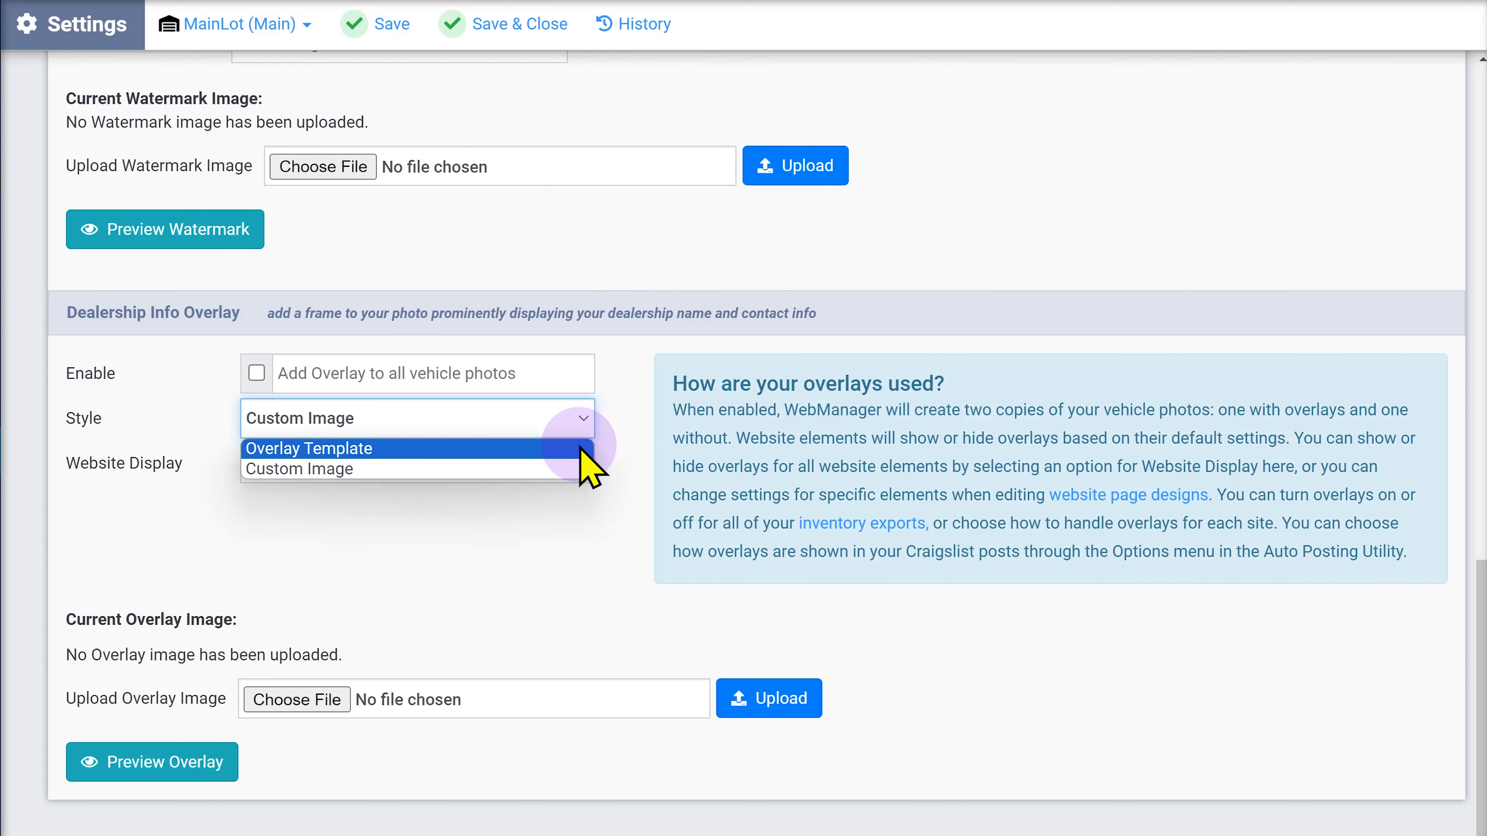
{"action": "left_click", "coordinate": [585, 448]}
Select the 3 (yellow) overlay template from the template gallery.
{"action": "scroll", "coordinate": [232, 688], "scroll_direction": "down", "scroll_amount": 3}
{"action": "left_click", "coordinate": [176, 672]}
{"action": "left_click_drag", "start_coordinate": [176, 672], "coordinate": [477, 676]}
{"action": "left_click", "coordinate": [605, 549]}
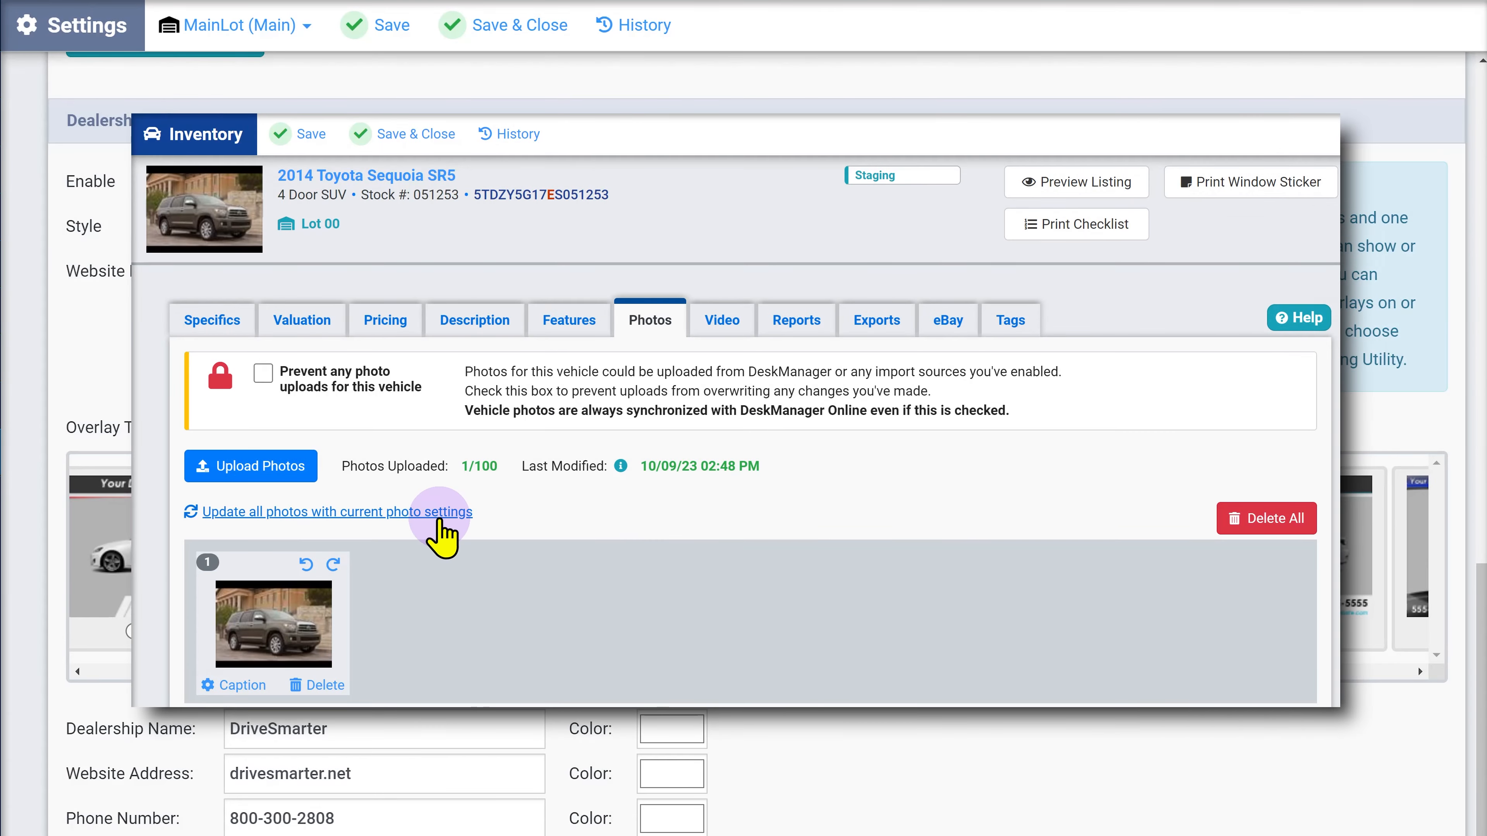
Apply the current photo settings to all of the vehicle's photos and confirm.
{"action": "left_click", "coordinate": [441, 515]}
{"action": "left_click", "coordinate": [609, 562]}
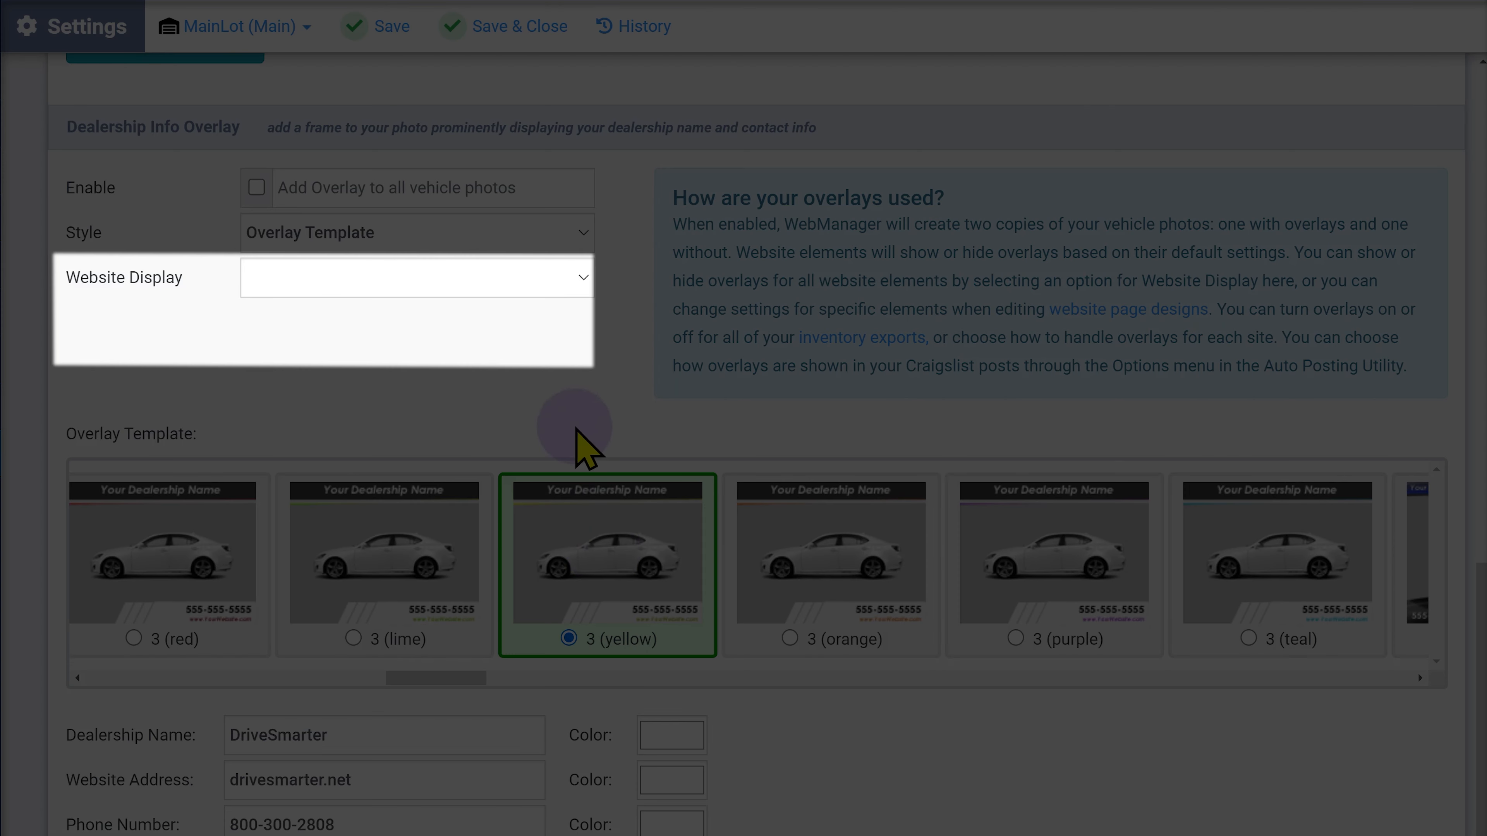
Check the Website Display overlay choices, then go to the website pages settings.
{"action": "left_click", "coordinate": [584, 278]}
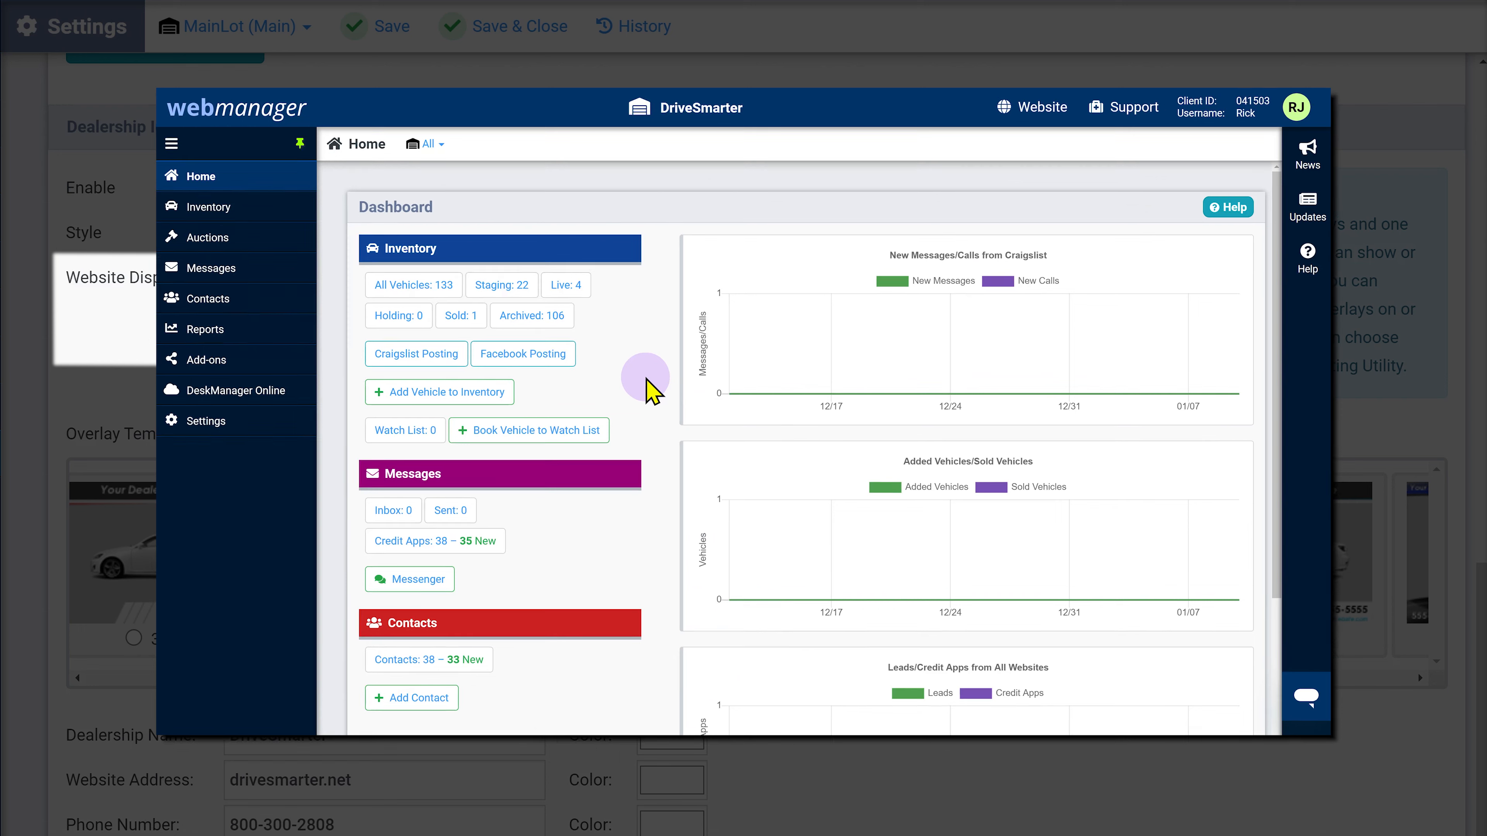
{"action": "left_click", "coordinate": [307, 434]}
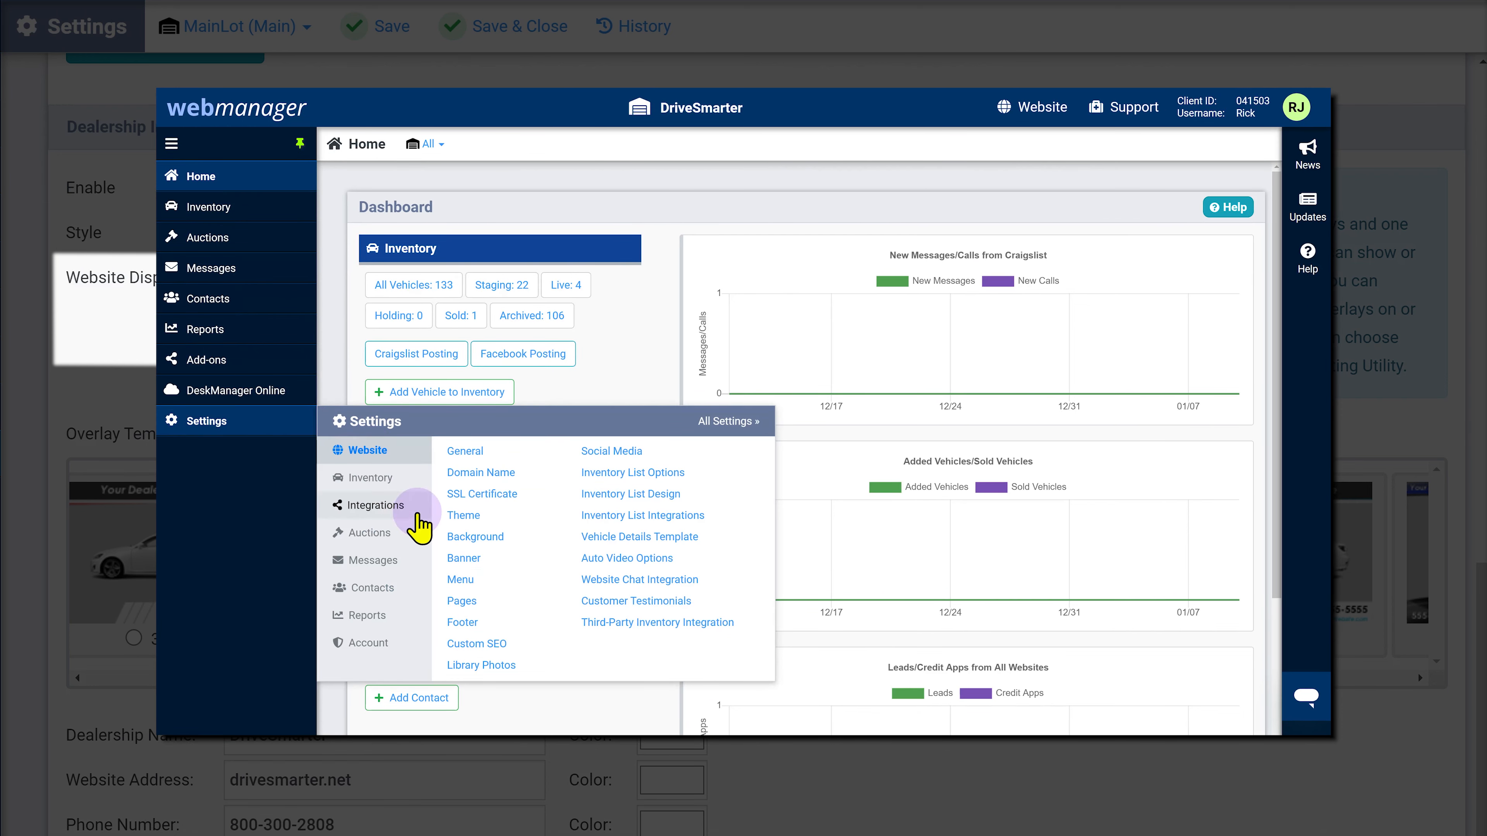
{"action": "left_click", "coordinate": [462, 601]}
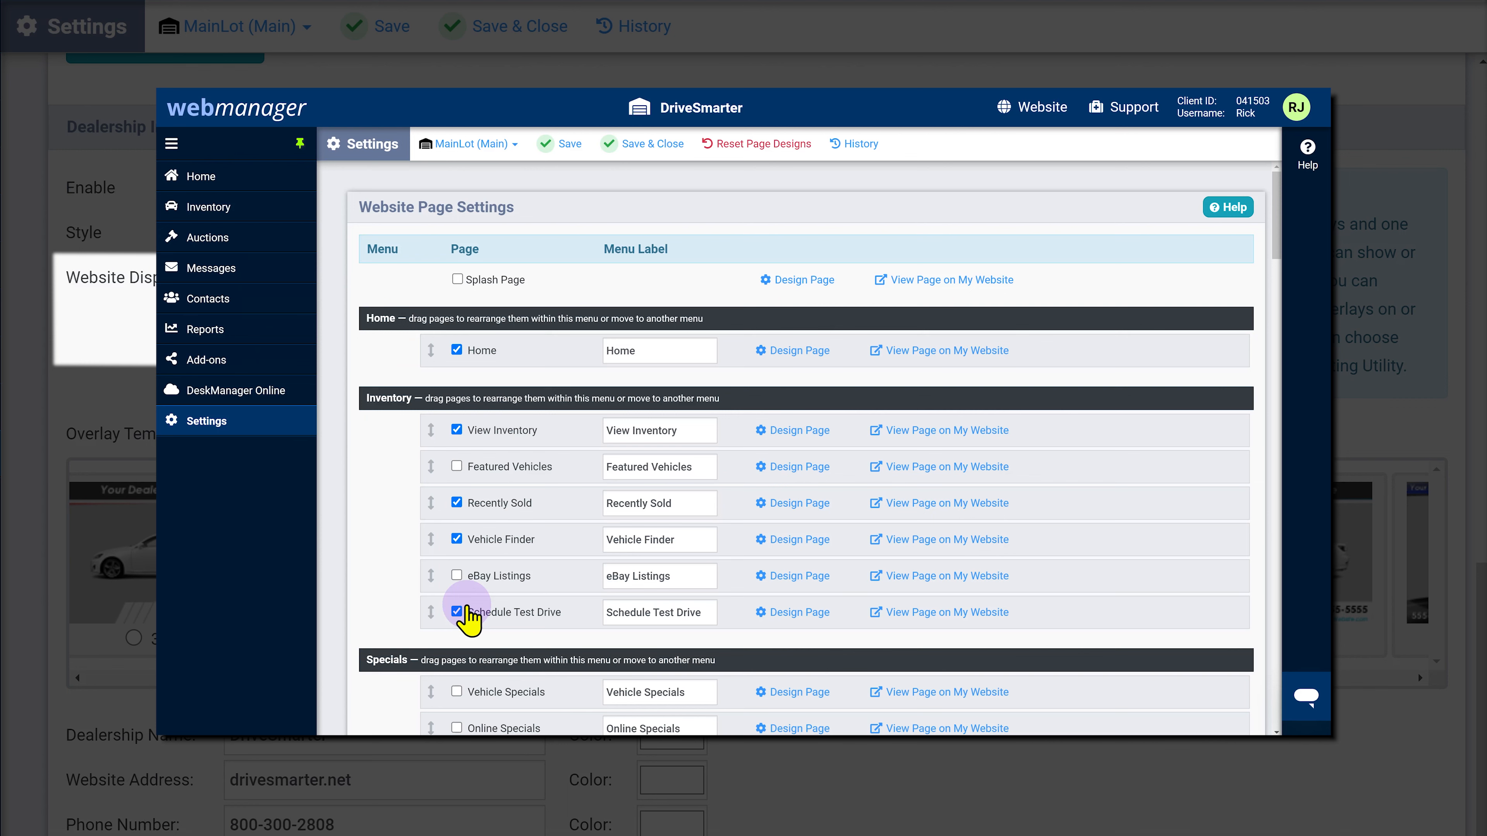
Bring up the Overlay choices for the Home page's Inventory Slide Show, currently Use Default.
{"action": "left_click", "coordinate": [792, 351]}
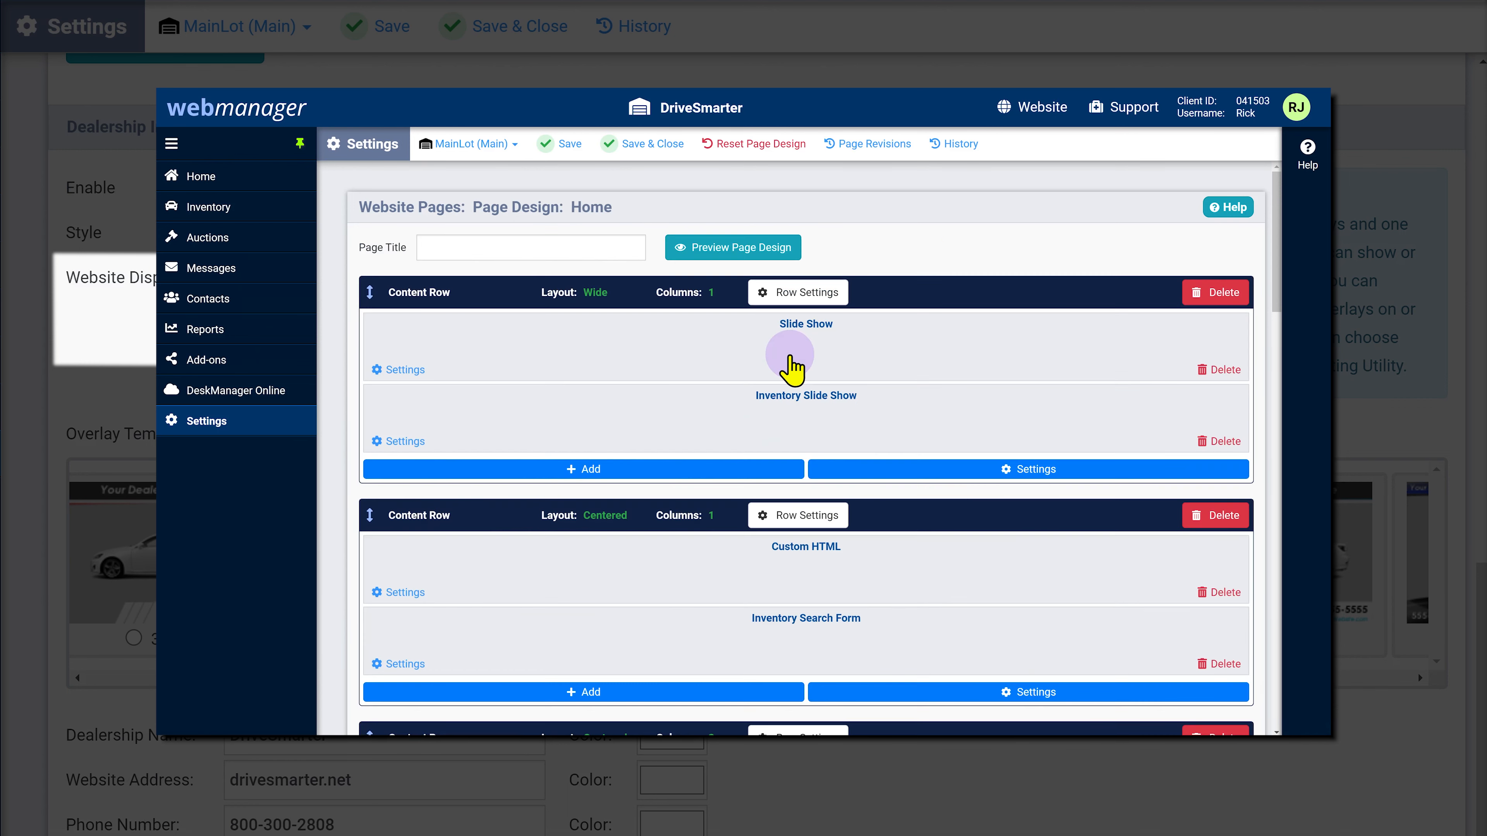
{"action": "left_click", "coordinate": [409, 441]}
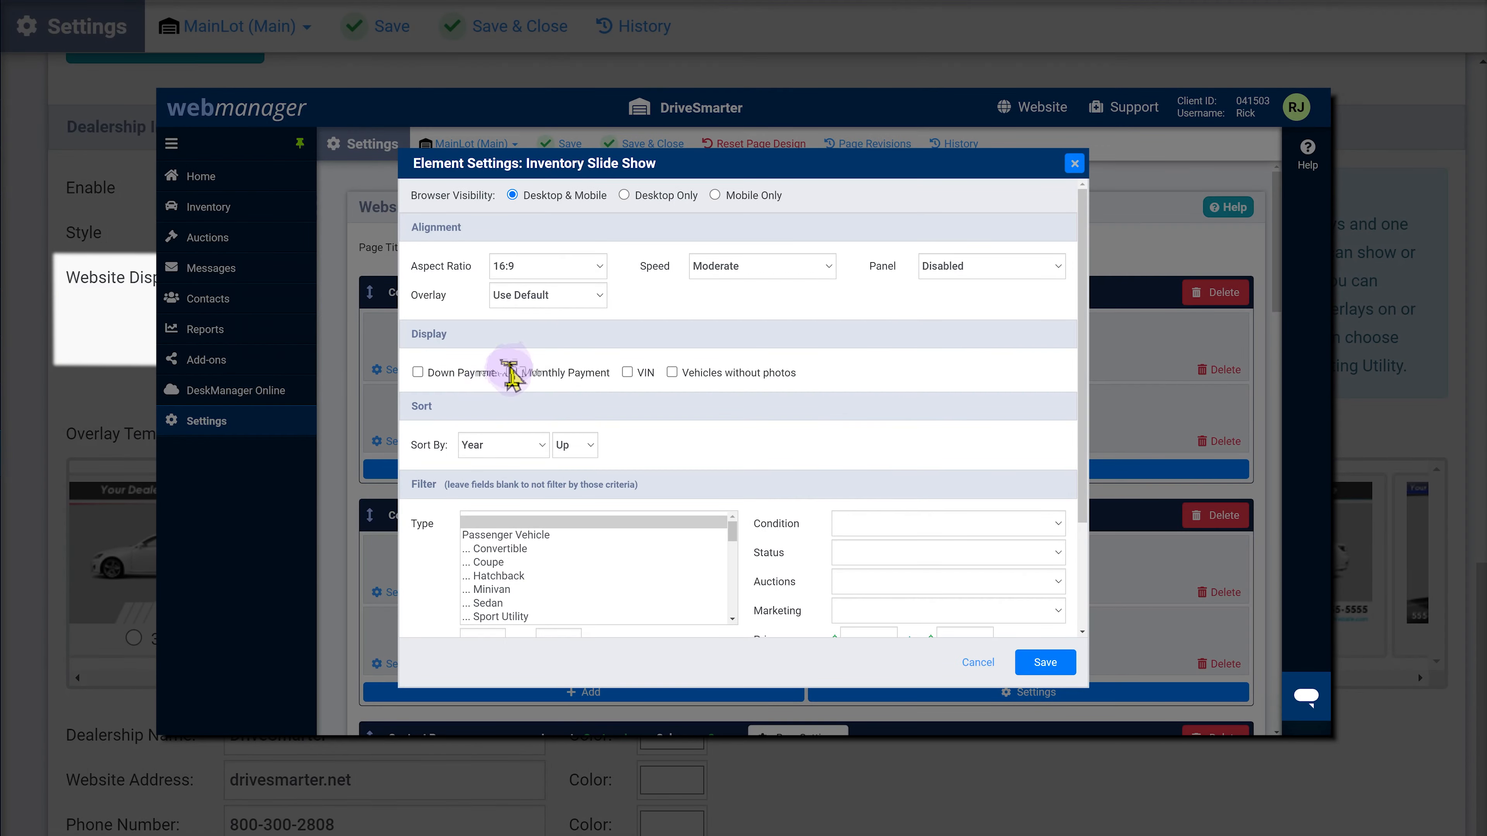
{"action": "left_click", "coordinate": [599, 295]}
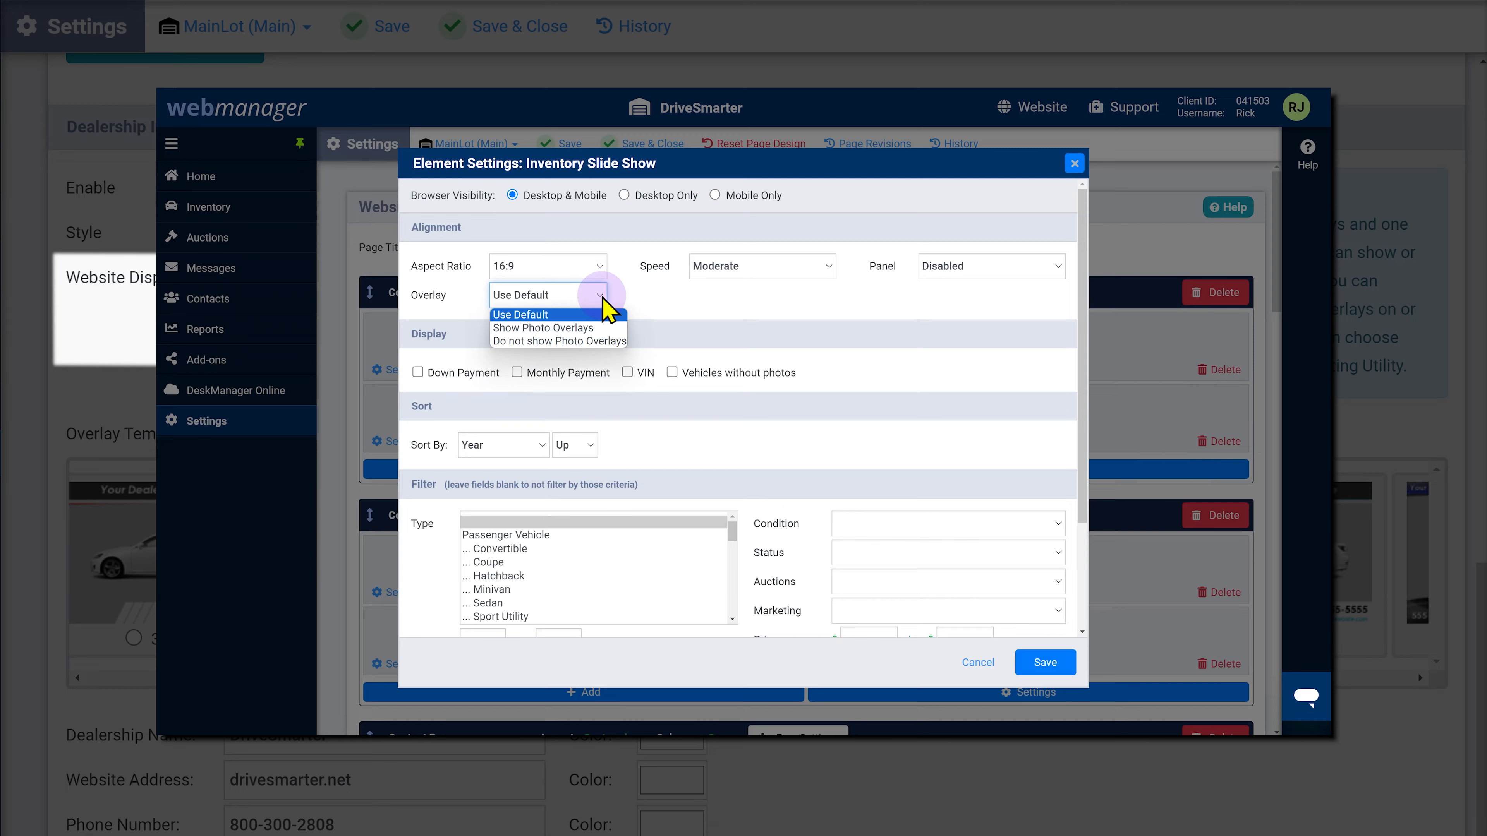